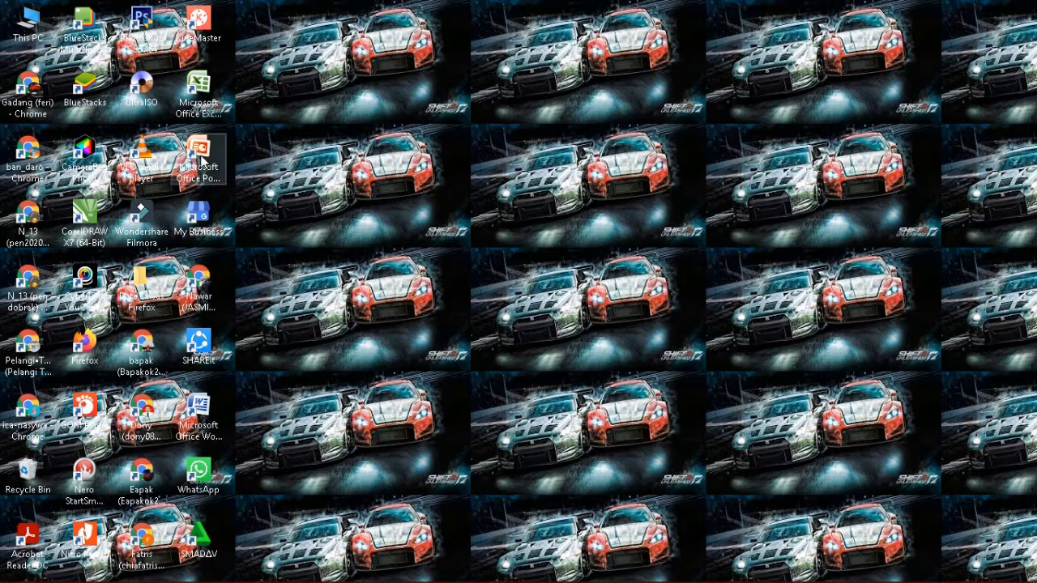
# Open a maximized Chrome window and launch Google Classroom from the list of Google apps
pyautogui.doubleClick(15, 162)
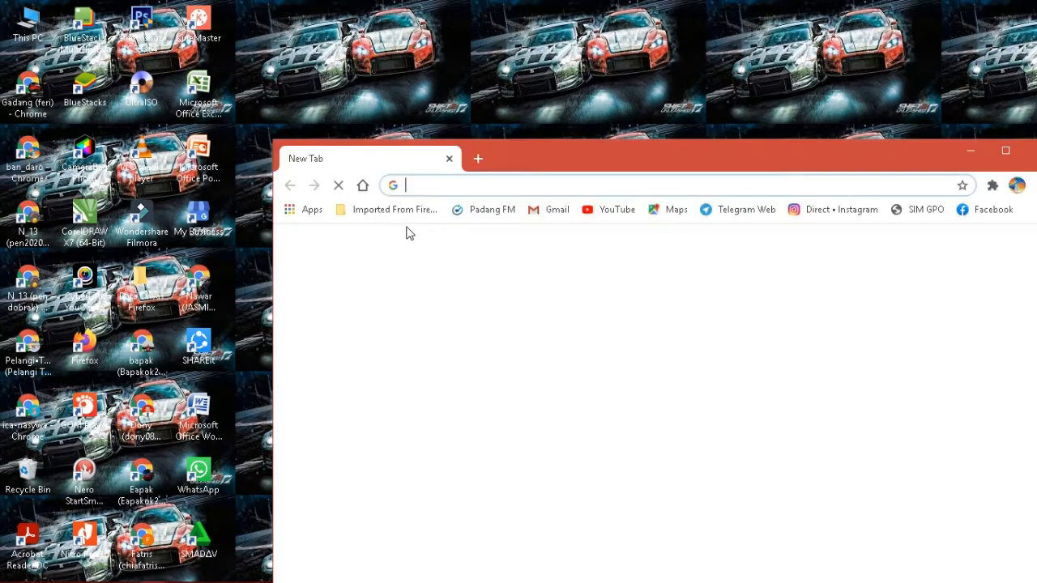
pyautogui.click(1005, 151)
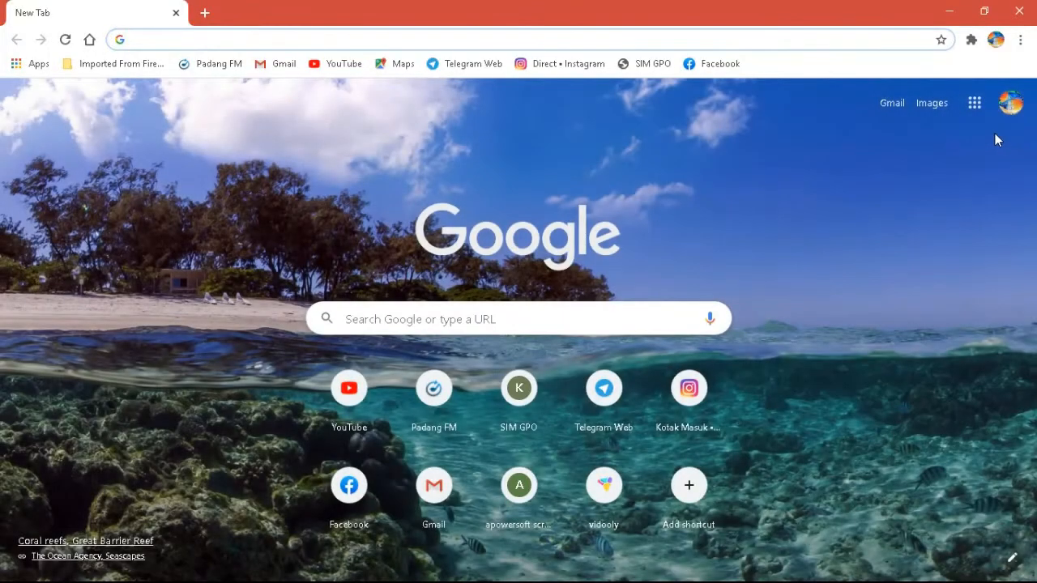
pyautogui.click(975, 106)
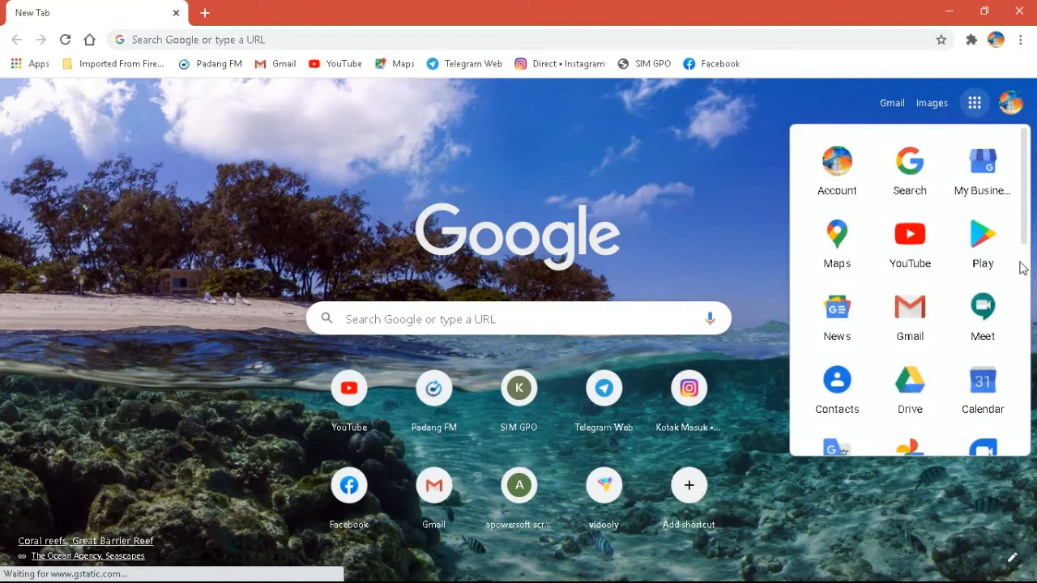
pyautogui.click(1024, 285)
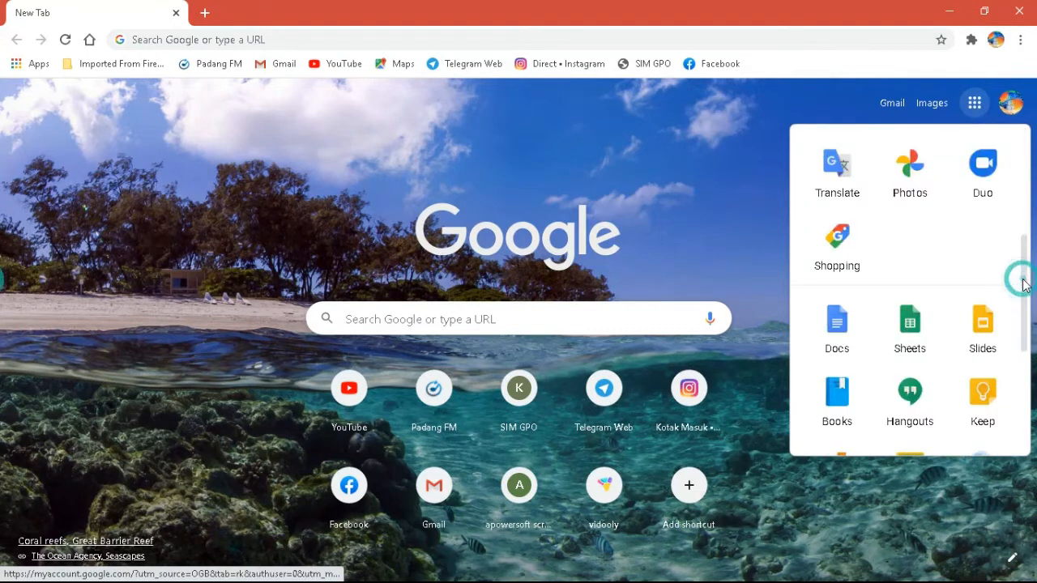
pyautogui.click(1025, 421)
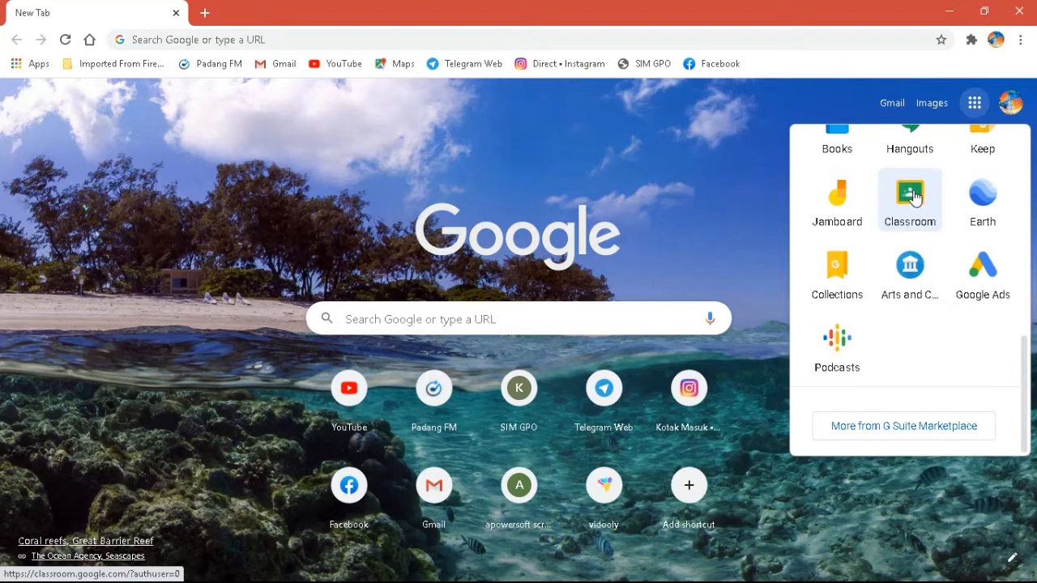
pyautogui.click(913, 197)
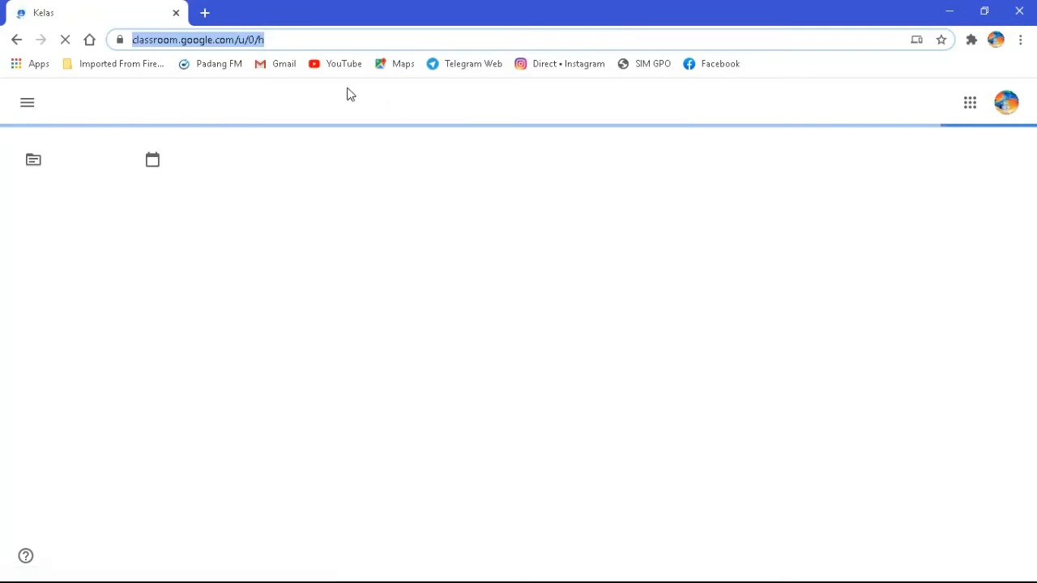
# Go back to the new tab page and reopen Google Classroom from the Google apps
pyautogui.click(18, 41)
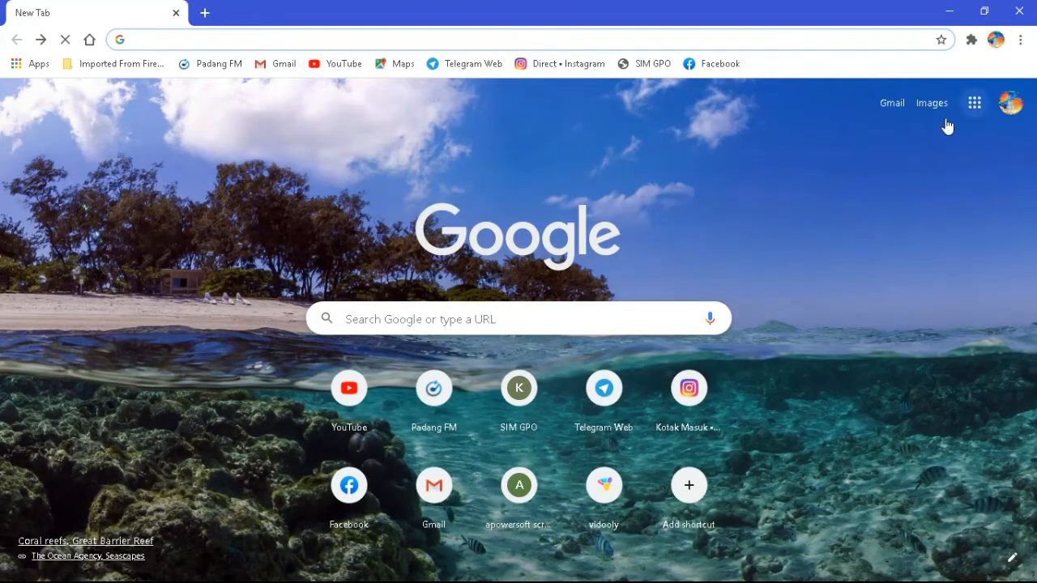
pyautogui.click(981, 104)
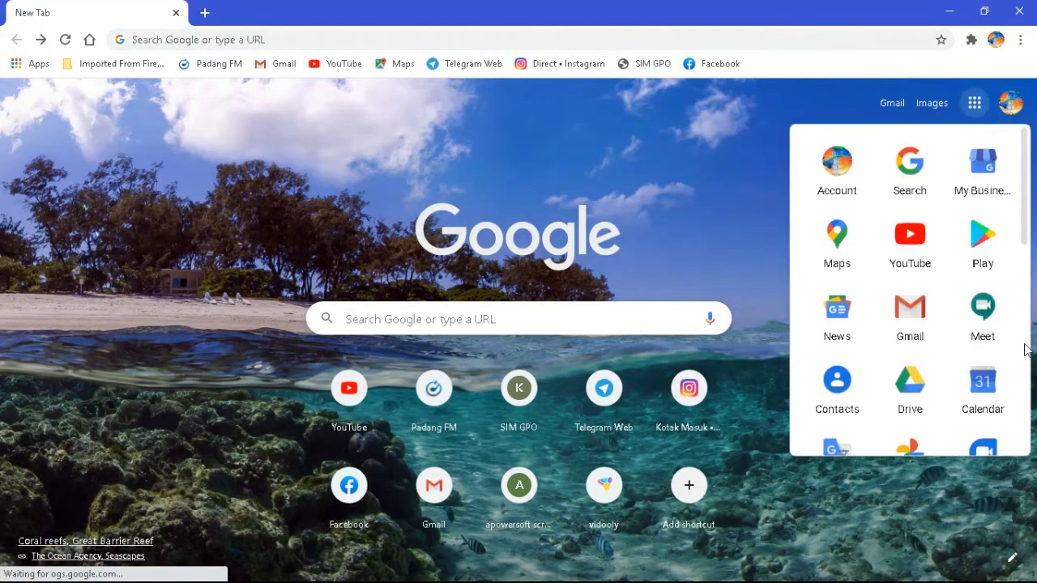
pyautogui.scroll(-3, 1026, 348)
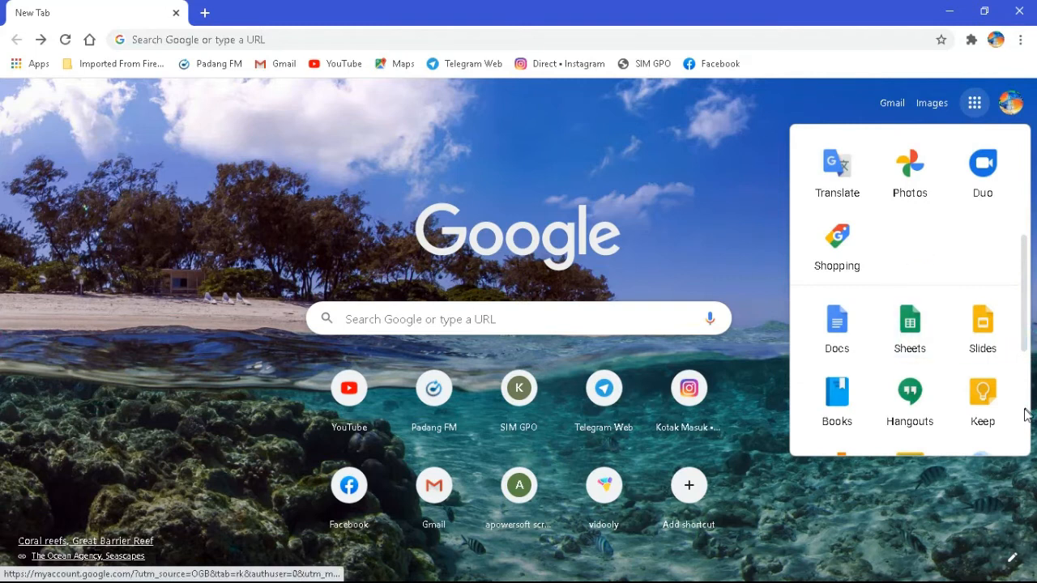
pyautogui.scroll(-3, 1026, 415)
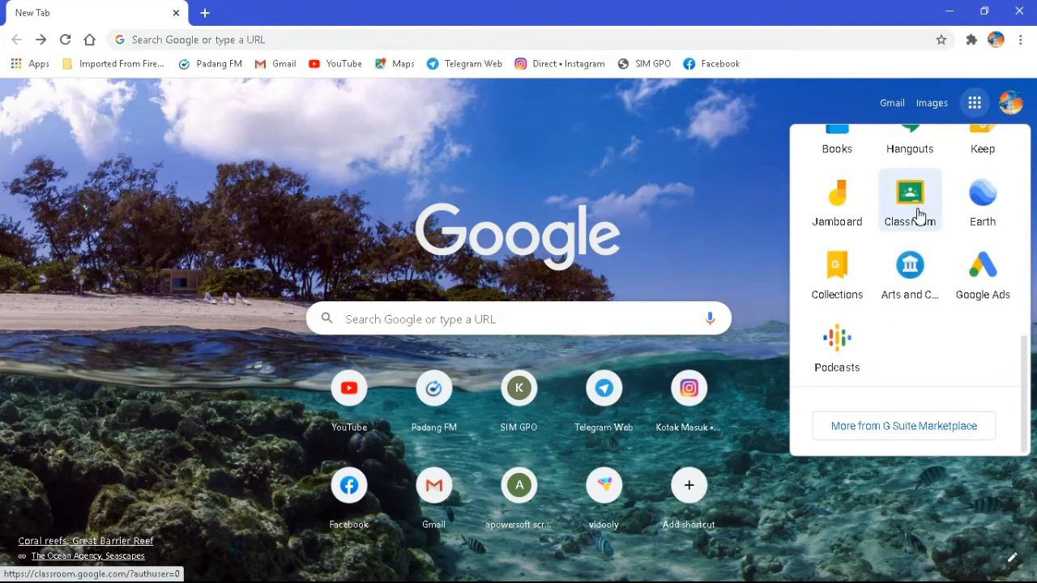
pyautogui.click(910, 199)
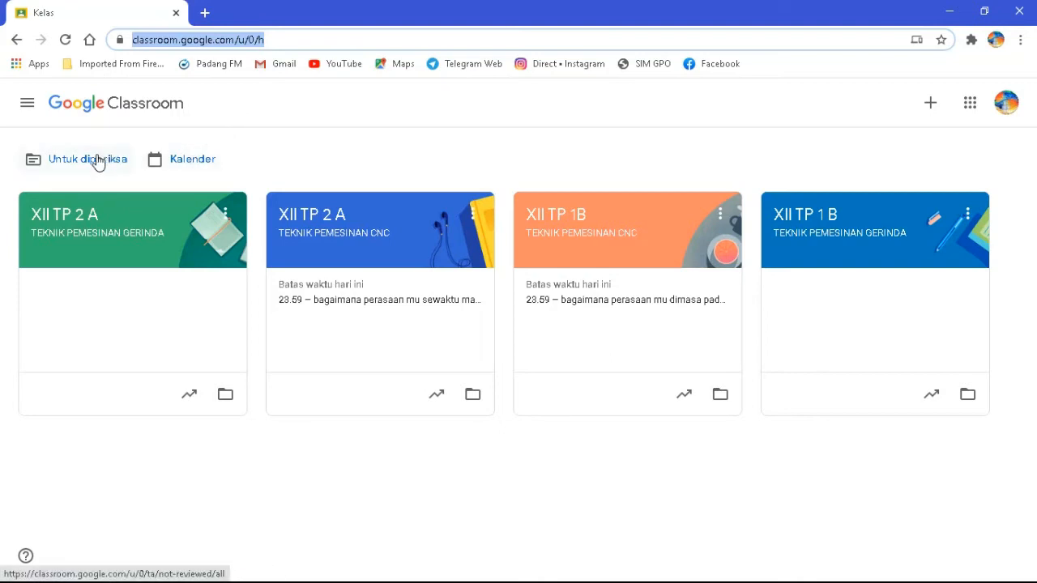
# Open the XII TP 1B pandemic question from the work to review and grade the first submitted answer 90
pyautogui.click(97, 160)
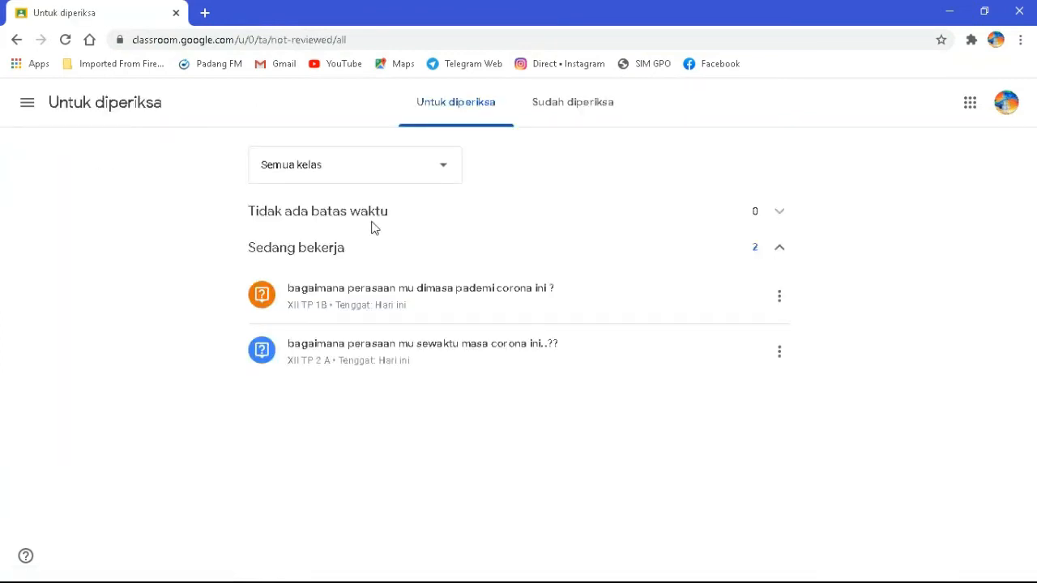
pyautogui.click(411, 293)
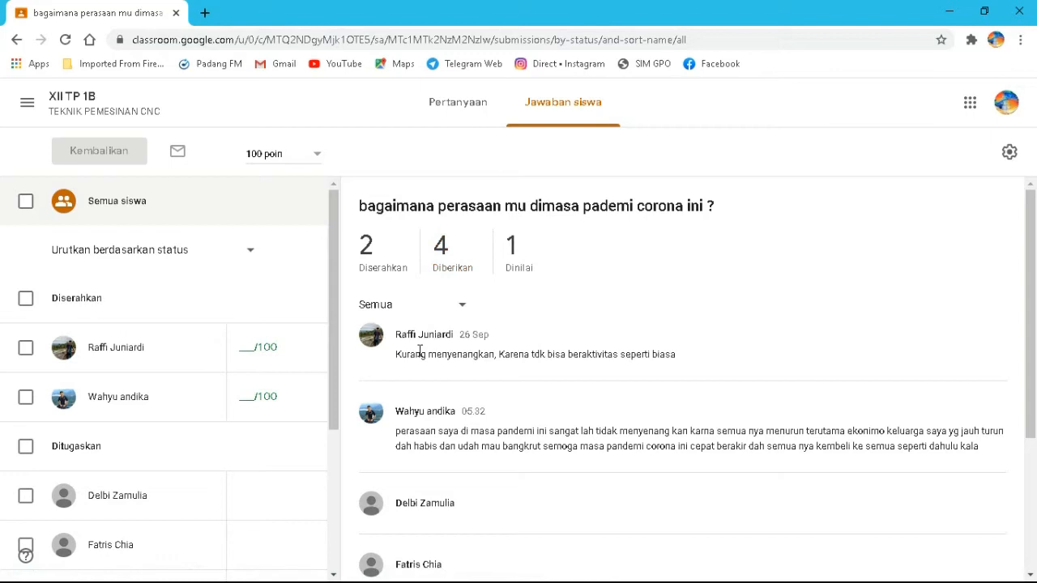
pyautogui.click(249, 351)
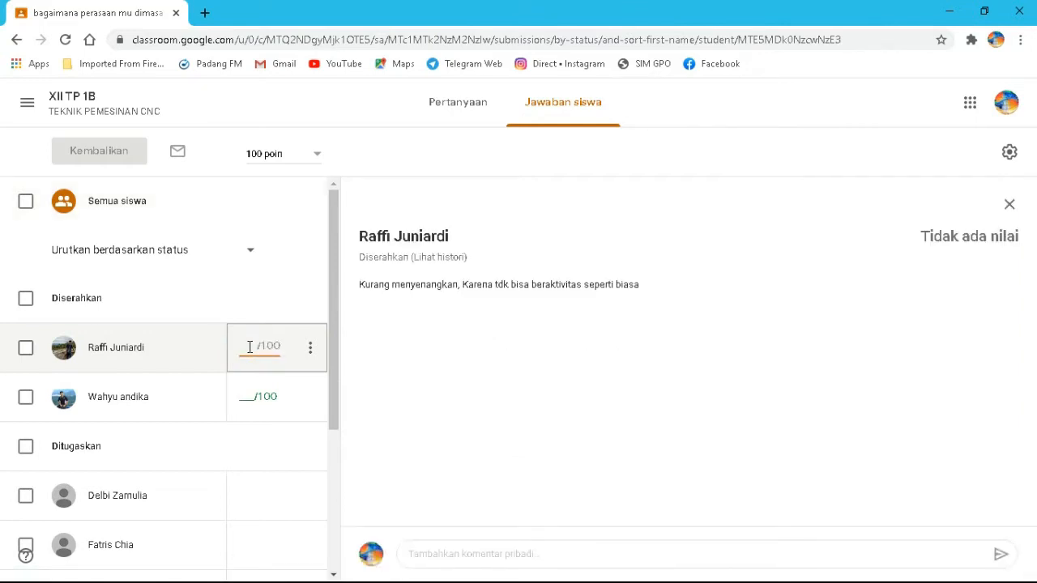
pyautogui.write('90')
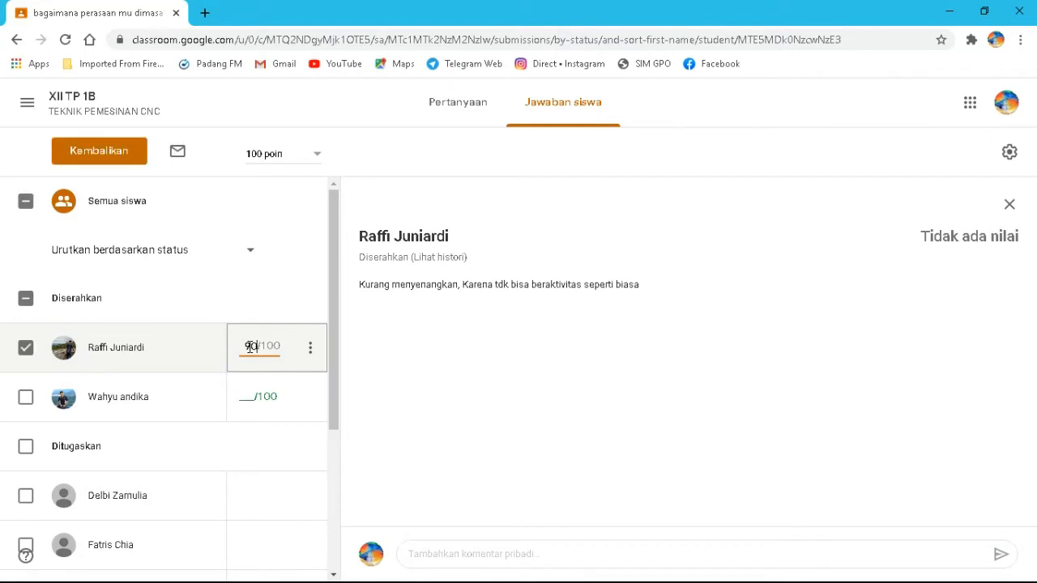
# Return the graded answer to the student with the private comment "lanjutkan"
pyautogui.click(110, 154)
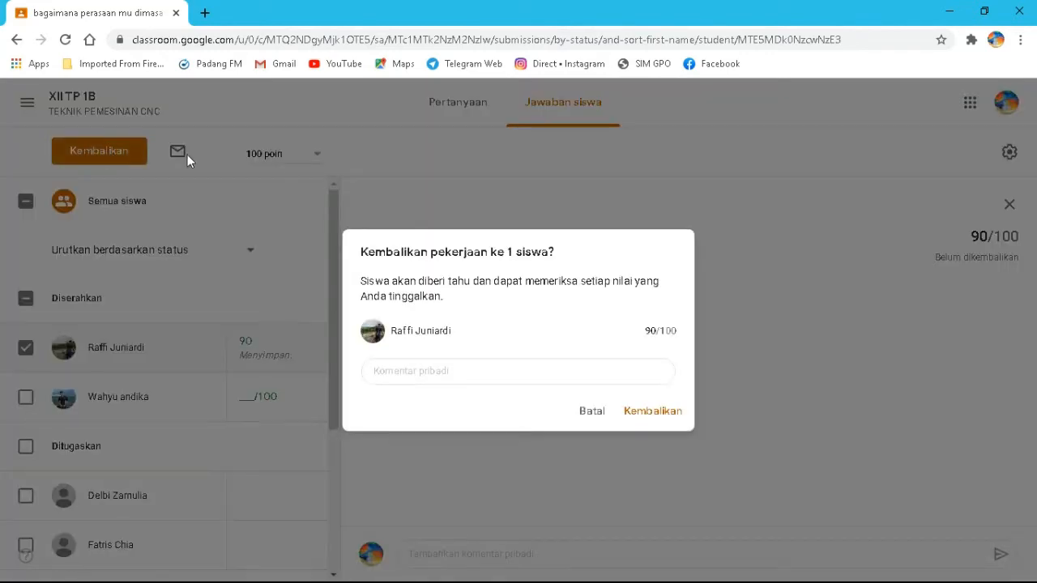
pyautogui.click(468, 365)
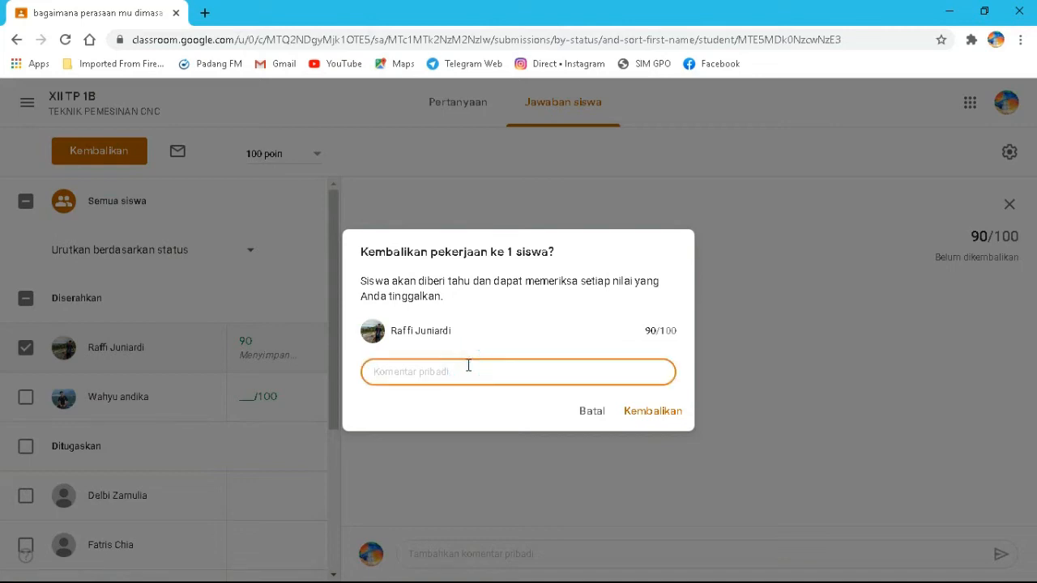
pyautogui.write('lanjutkan')
pyautogui.click(653, 412)
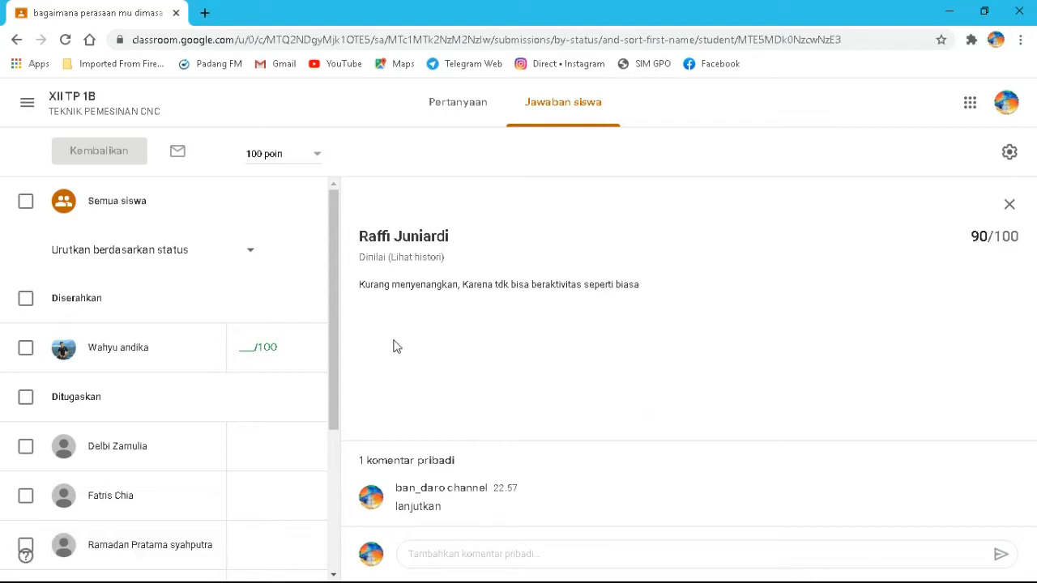
# Grade the remaining submitted answer 95 and return it with the private comment "lanjutkan"
pyautogui.click(232, 346)
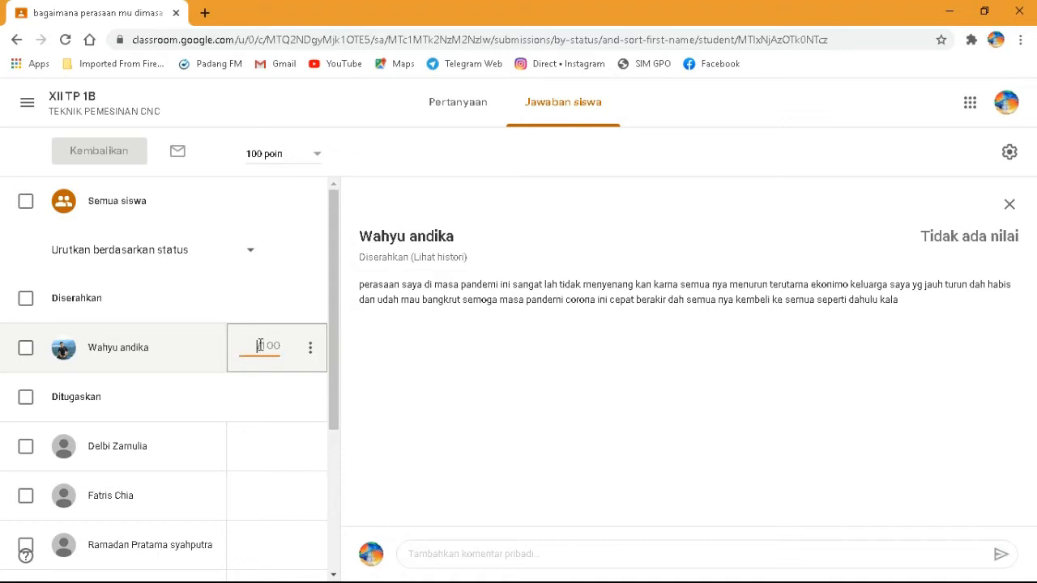
pyautogui.write('95')
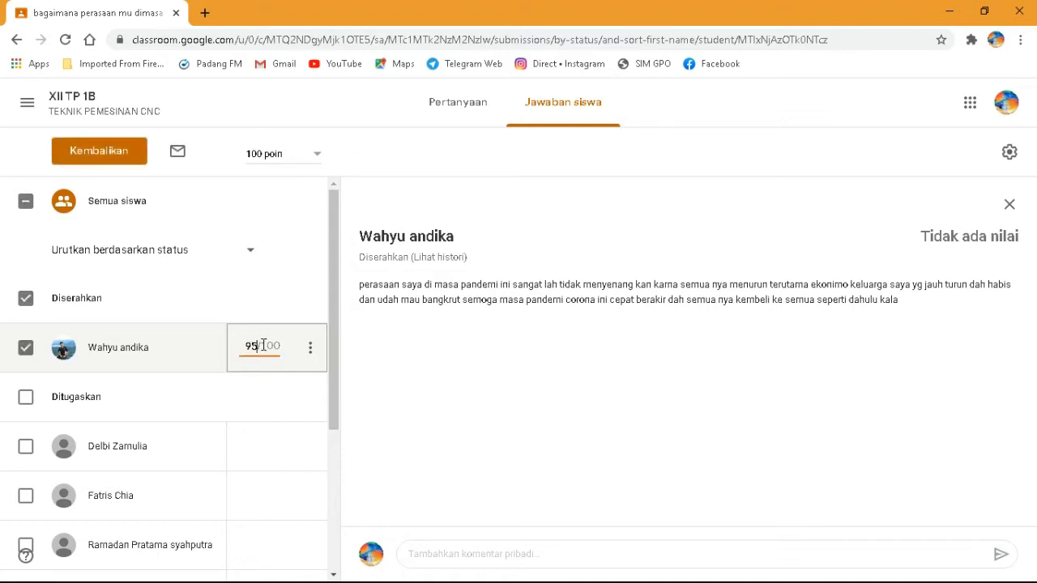
pyautogui.click(104, 153)
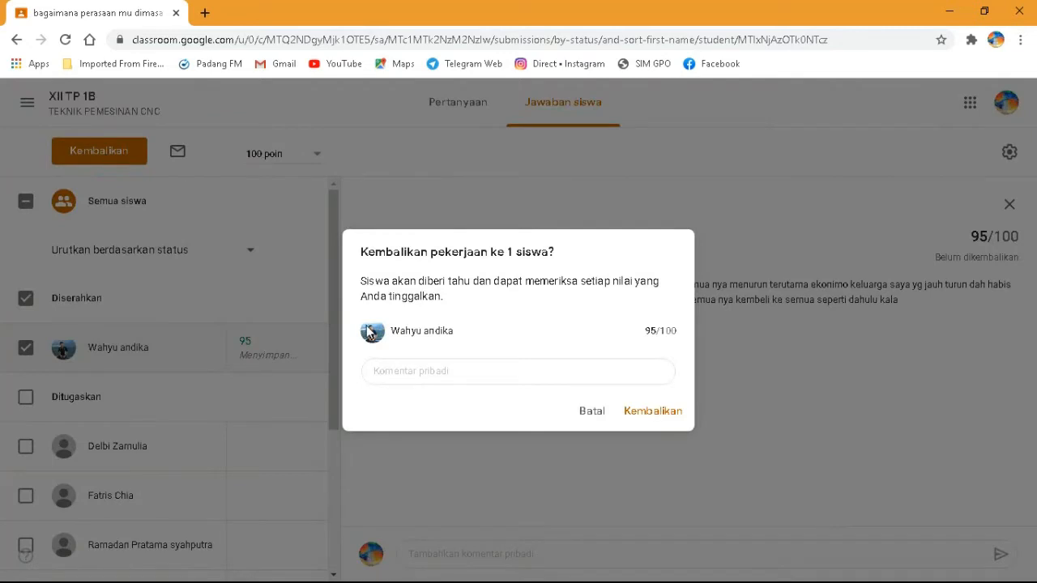
pyautogui.click(386, 373)
pyautogui.write('lanjutkan')
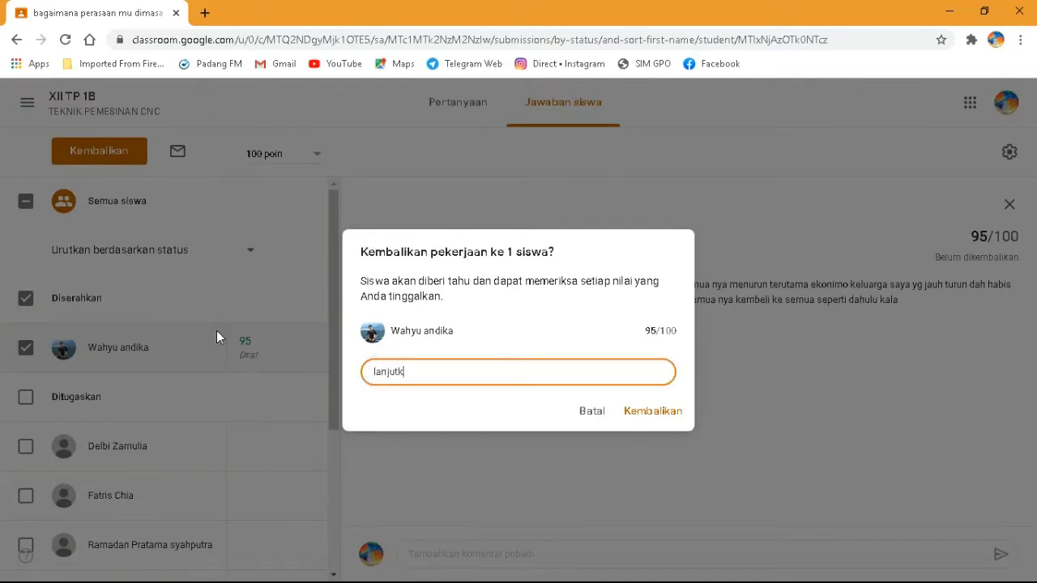
pyautogui.click(639, 413)
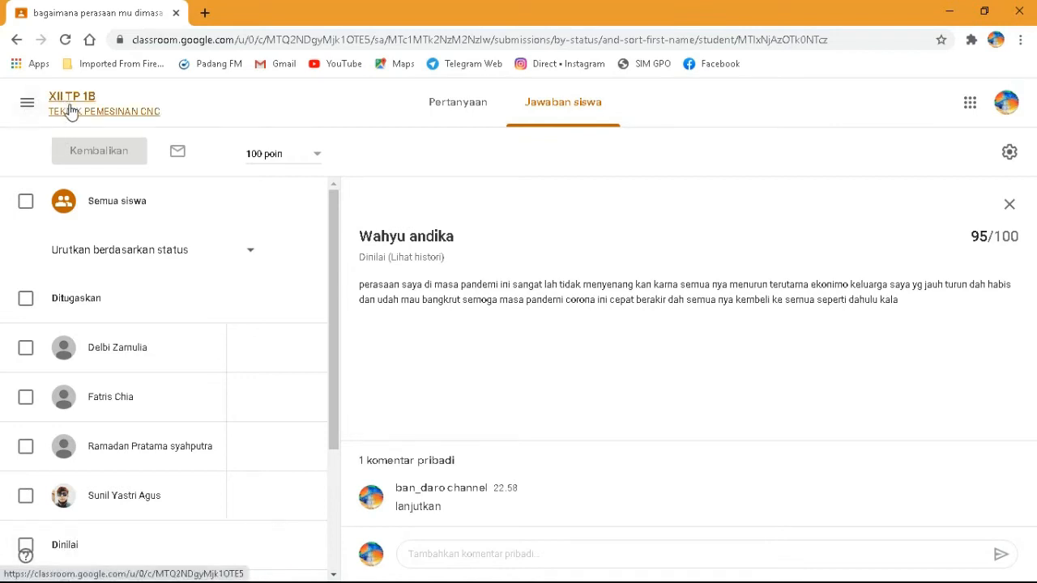
# Start a new assignment (Tugas) in the classwork of XII TP 1B and dismiss the rubric tip
pyautogui.click(334, 515)
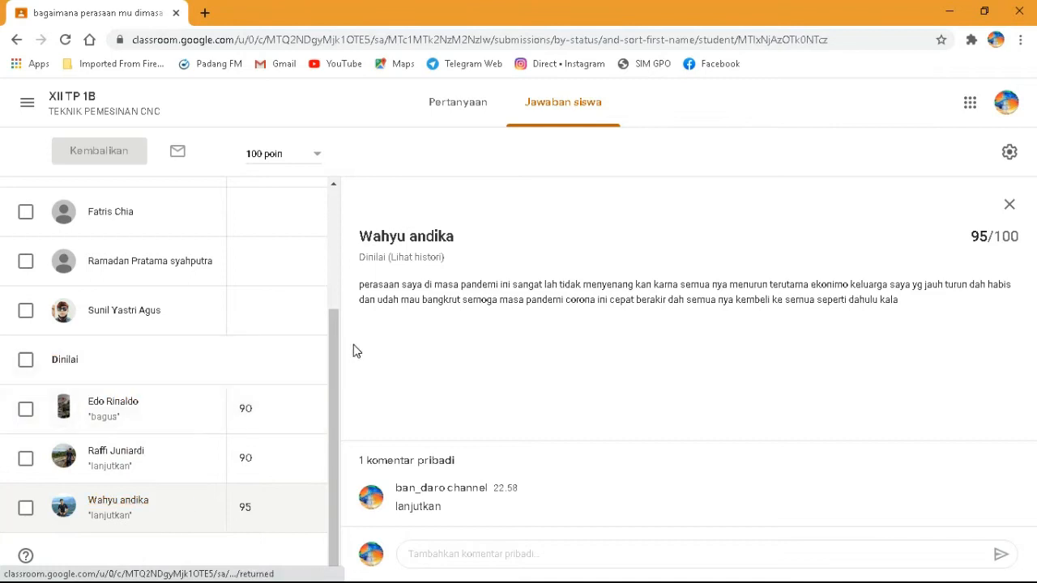
pyautogui.click(335, 236)
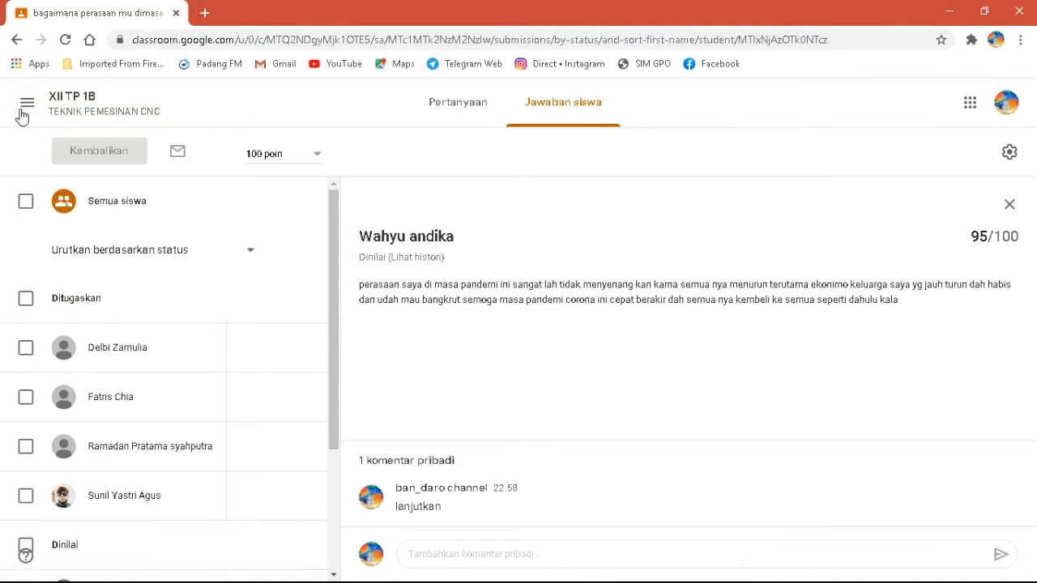
pyautogui.click(63, 100)
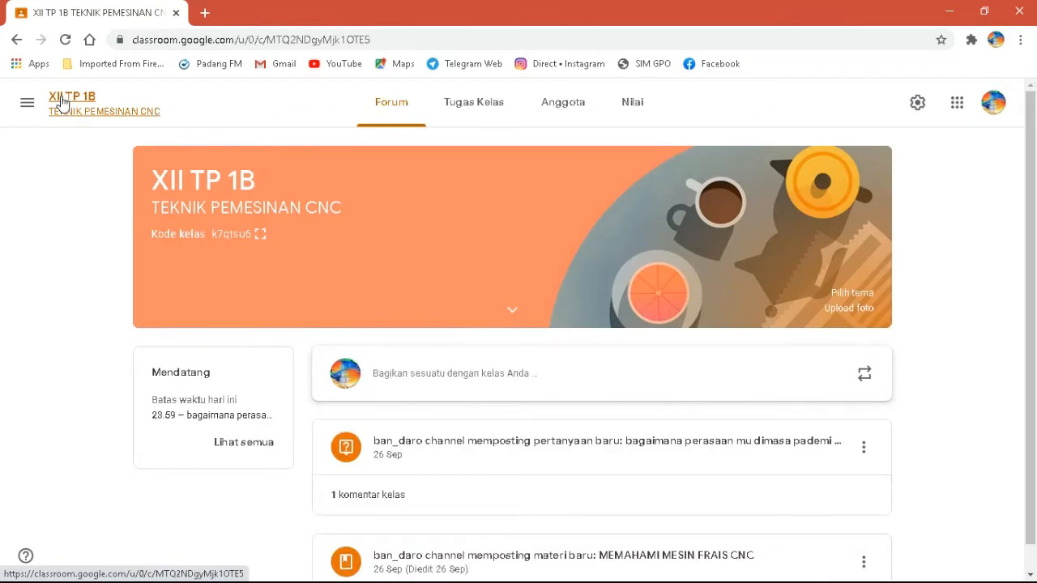
pyautogui.click(481, 109)
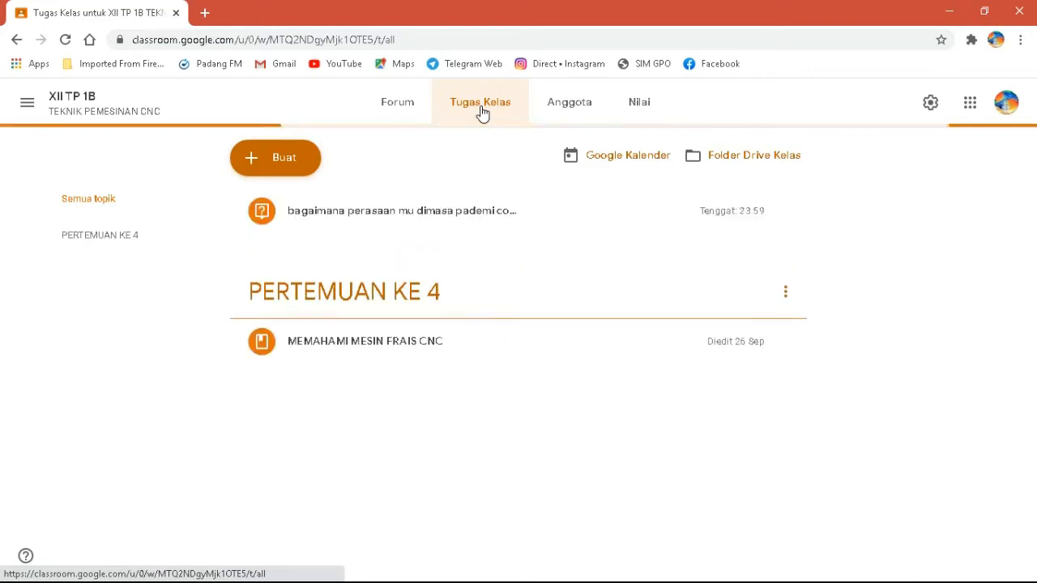
pyautogui.click(270, 167)
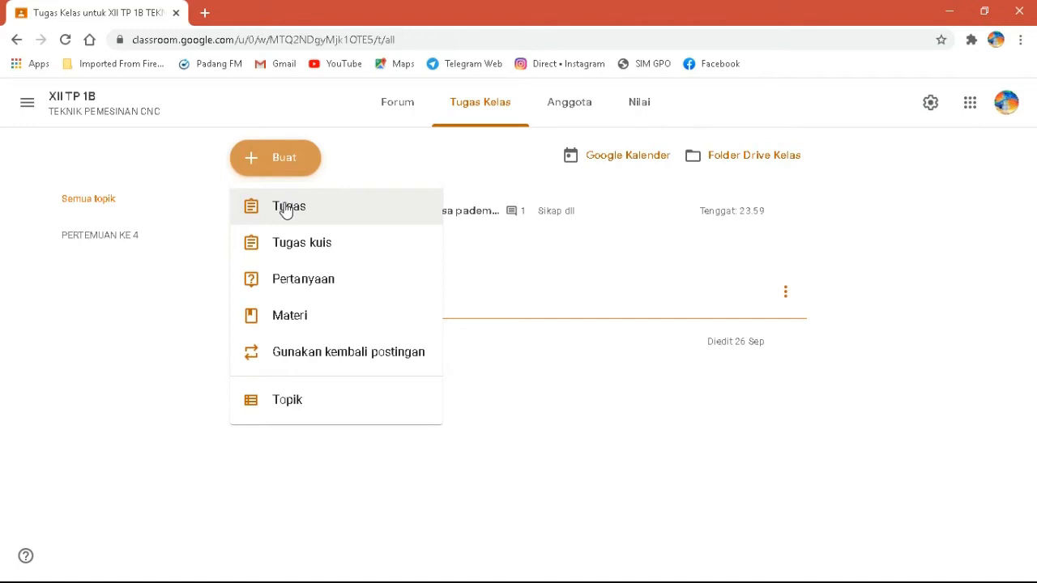
pyautogui.click(285, 209)
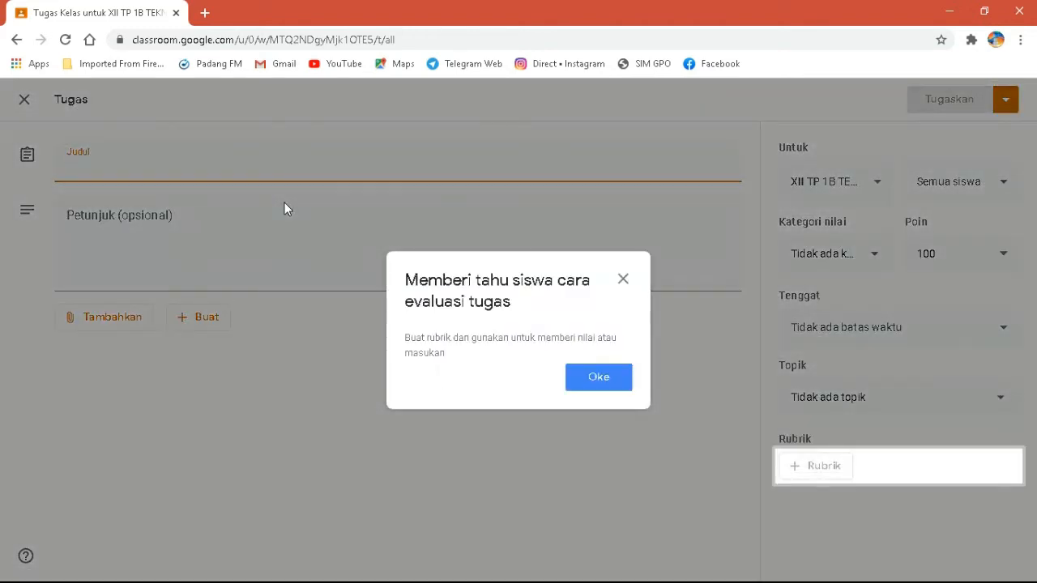
pyautogui.click(599, 388)
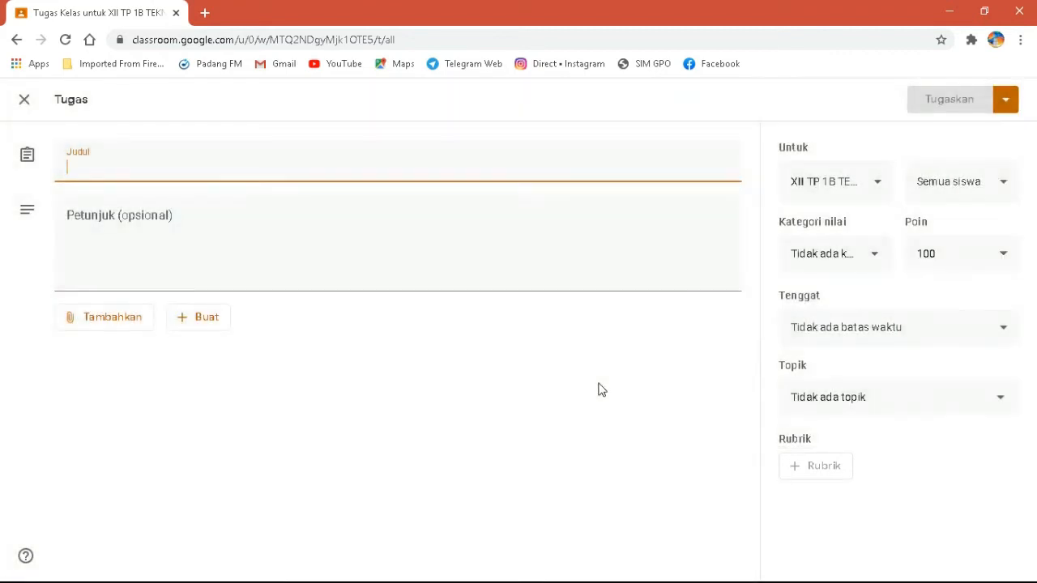
# Try a due date of 28 Sep 2020 on the new assignment and clear it again
pyautogui.click(838, 332)
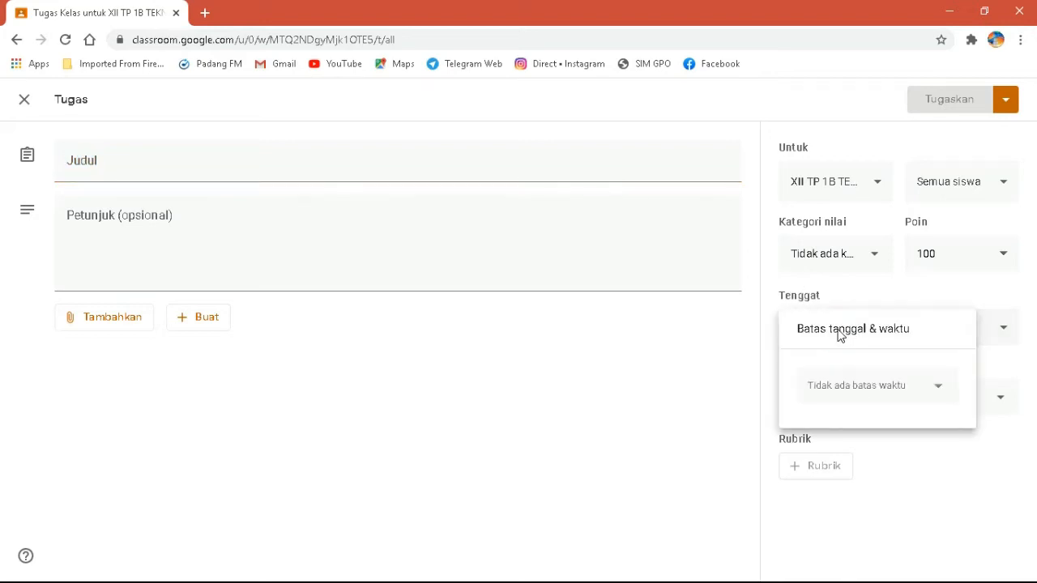
pyautogui.click(828, 395)
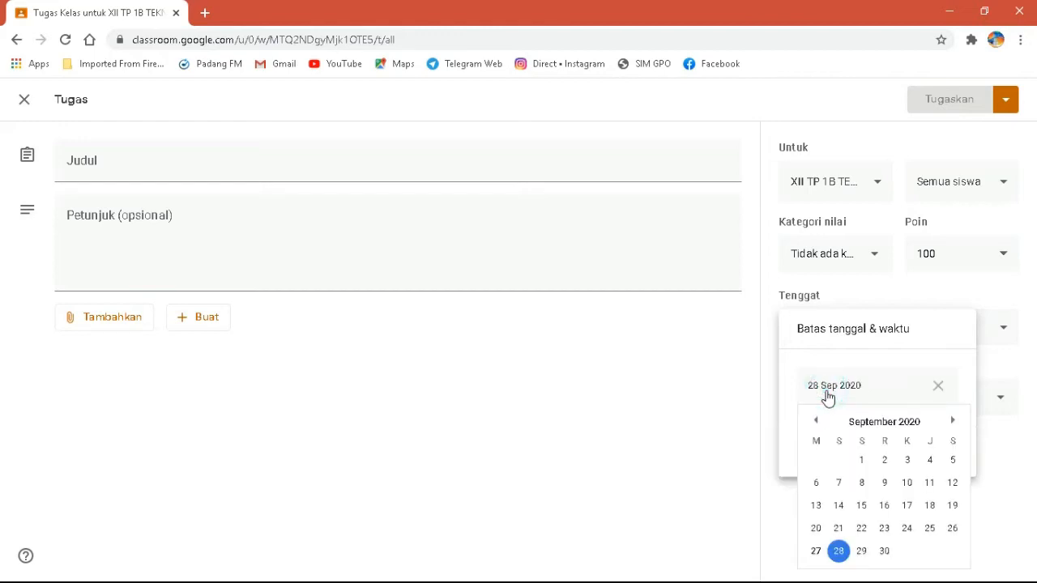
pyautogui.click(937, 387)
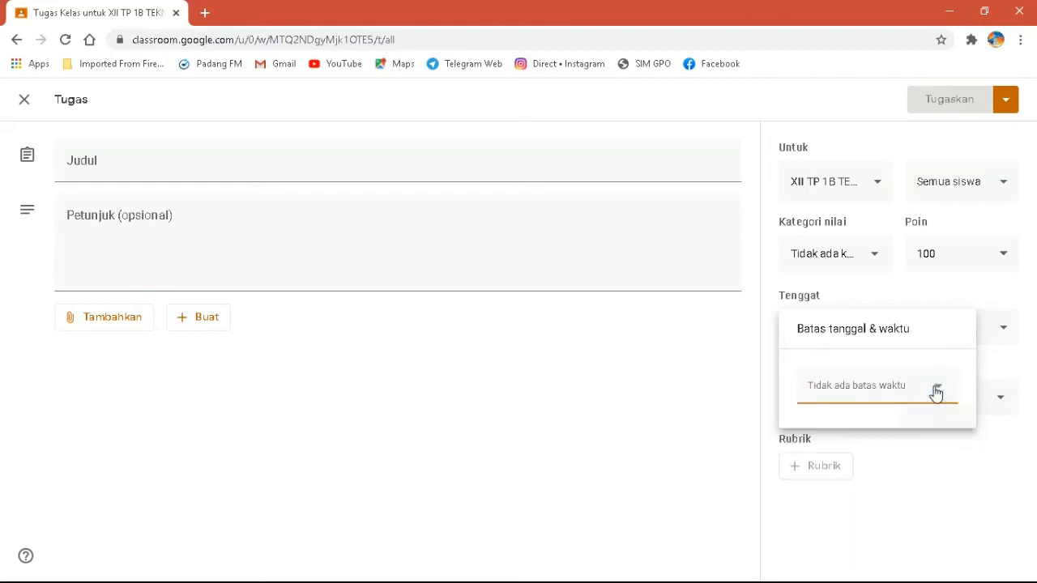
pyautogui.click(686, 376)
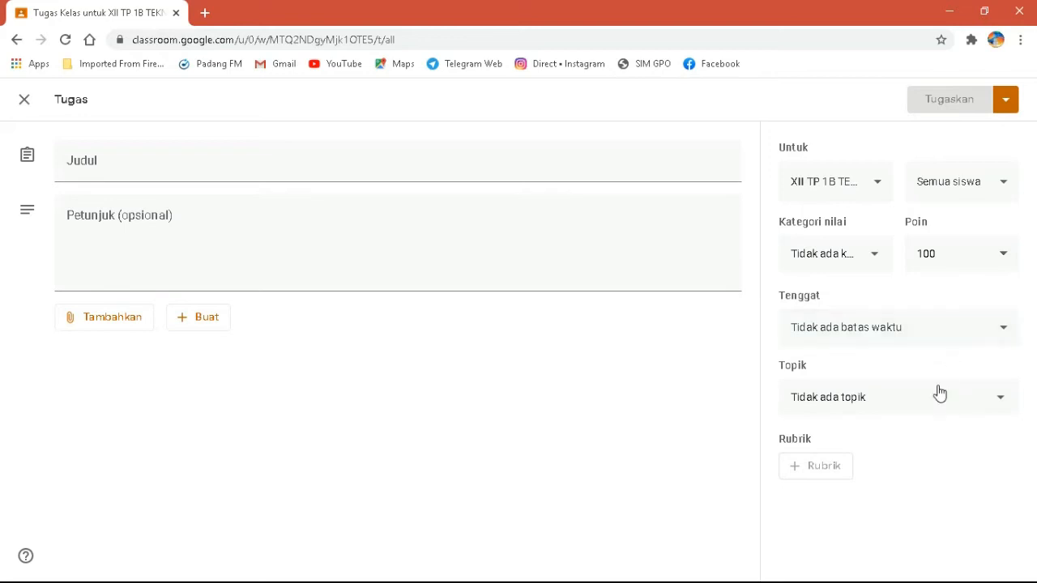
# Create a new topic named "TUGAS PRA UH" for the assignment
pyautogui.click(998, 402)
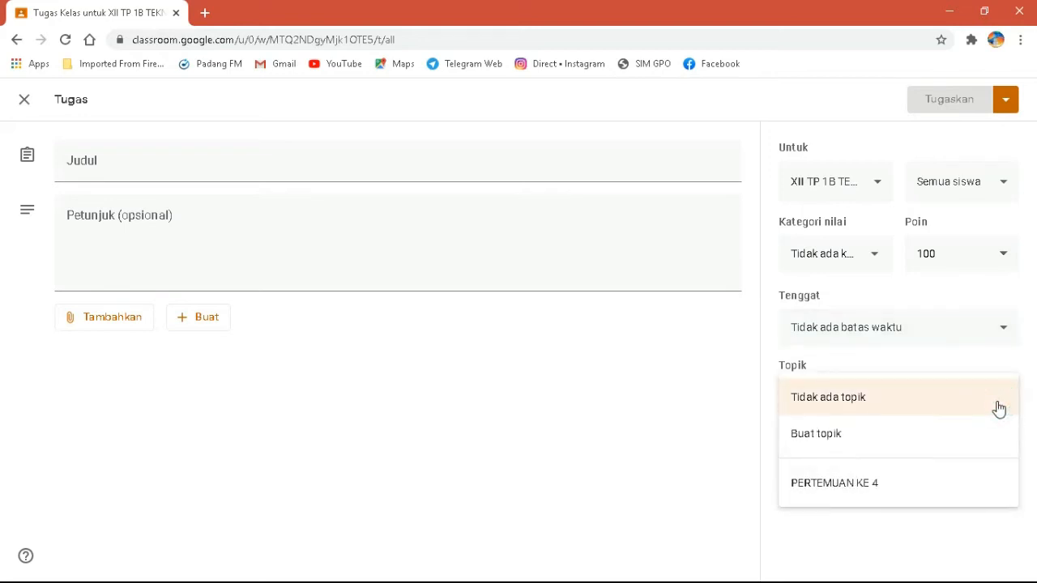
pyautogui.click(868, 435)
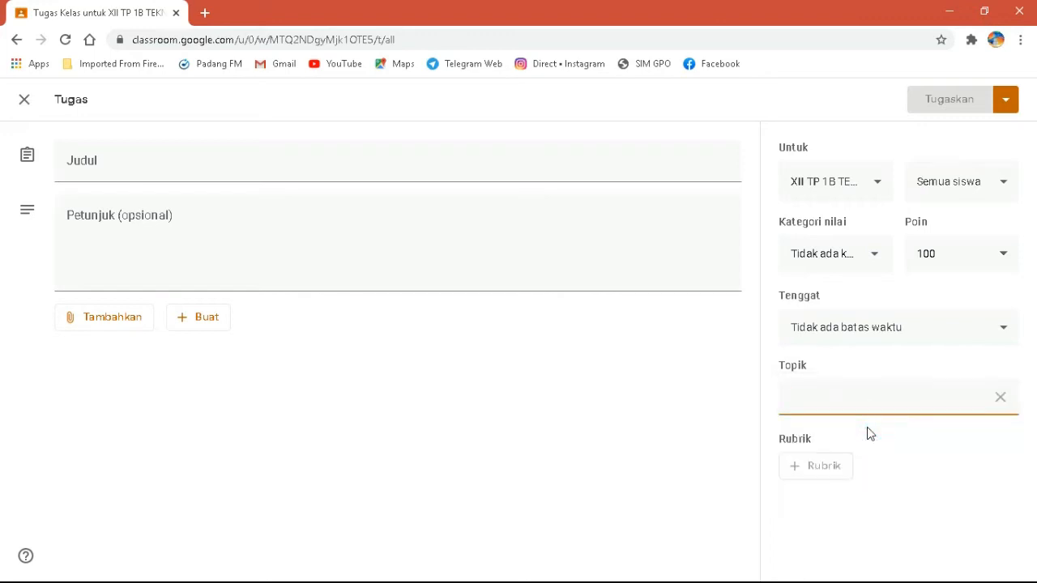
pyautogui.write('TUGAS ')
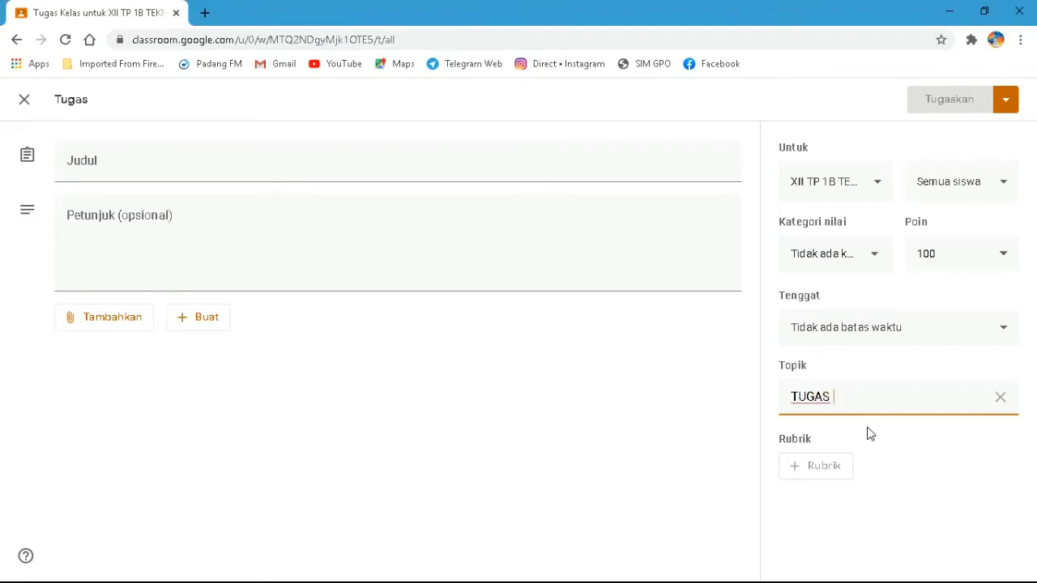
pyautogui.write('UPRA UH')
pyautogui.press('BackSpace')
pyautogui.press('BackSpace')
pyautogui.press('BackSpace')
pyautogui.press('BackSpace')
pyautogui.press('BackSpace')
pyautogui.press('BackSpace')
pyautogui.press('BackSpace')
pyautogui.write('PRA UH')
# Set the assignment's grade category to "tugas"
pyautogui.click(861, 257)
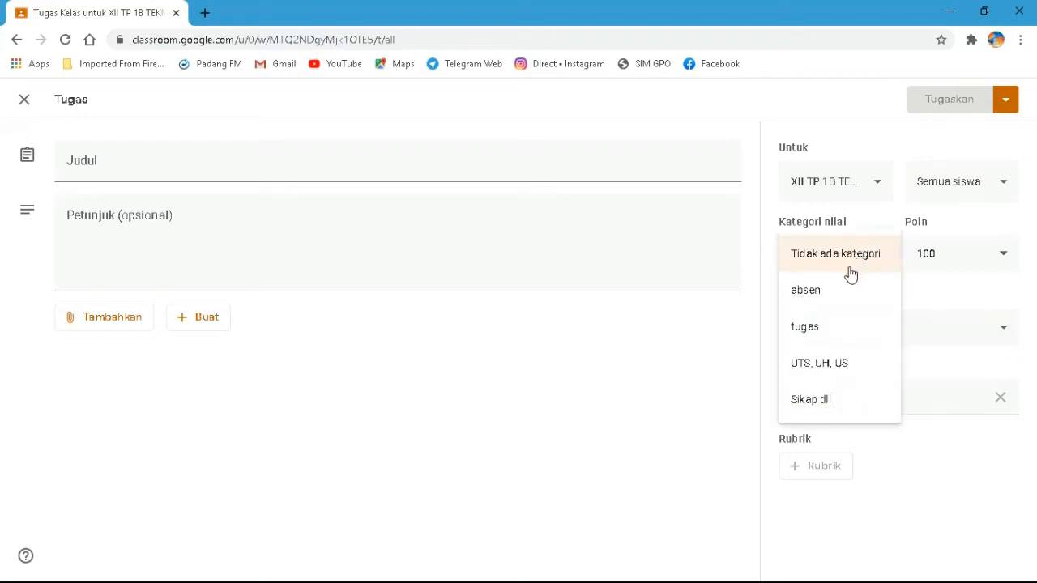
pyautogui.click(822, 332)
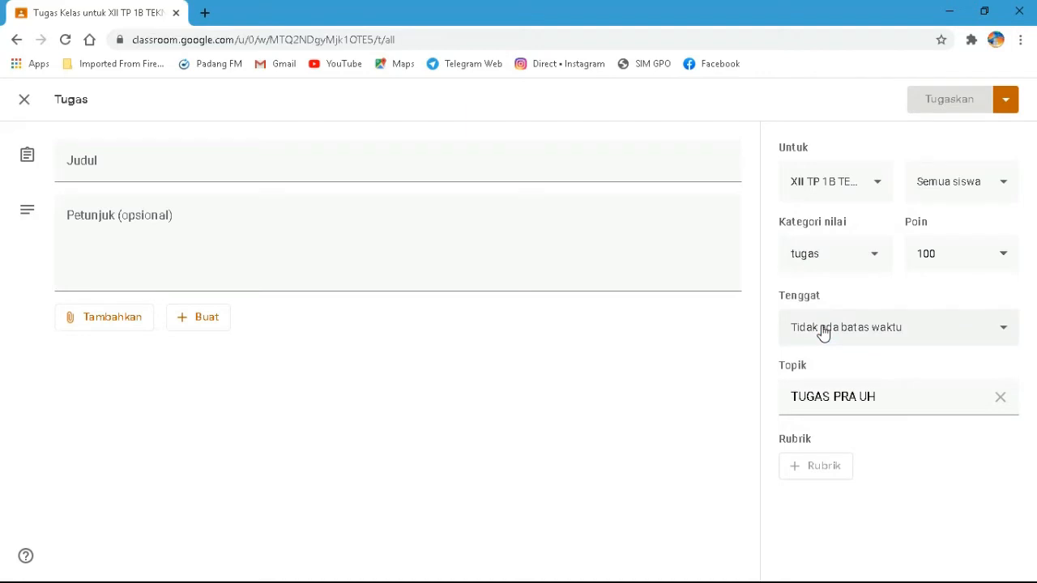
pyautogui.click(879, 267)
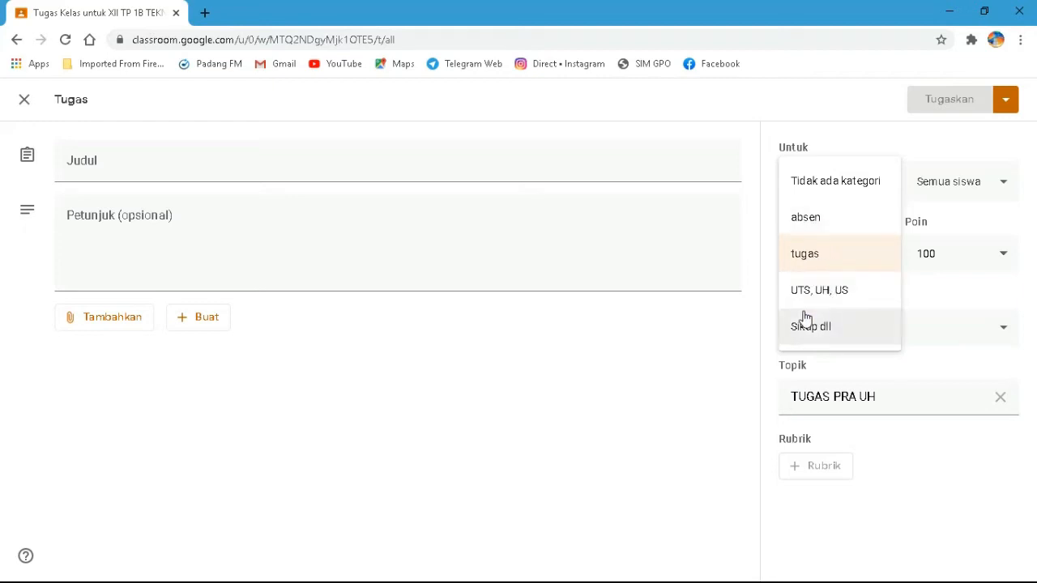
pyautogui.click(712, 332)
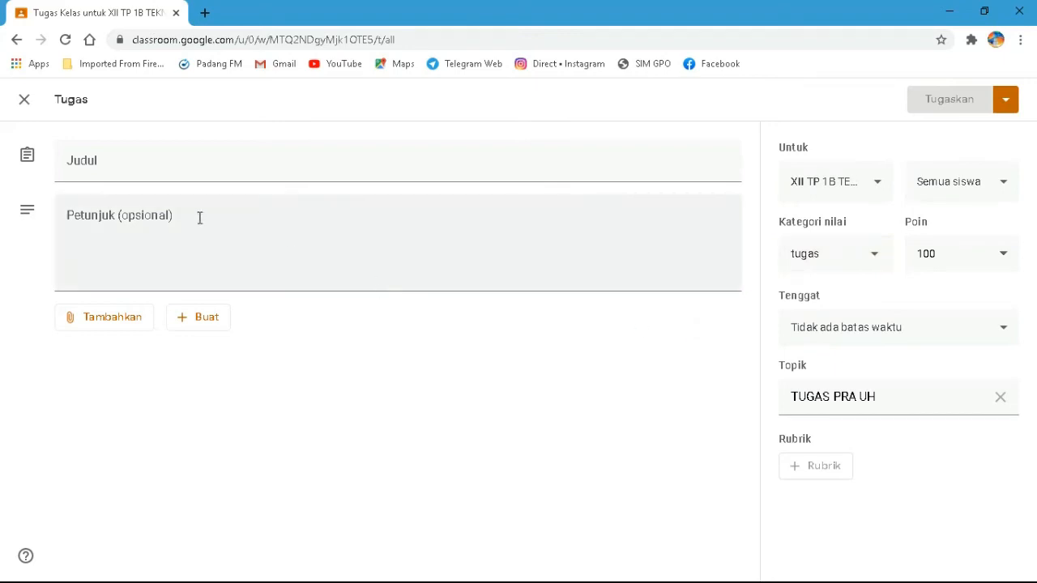
# Title the assignment "SOAL PRA UH"
pyautogui.click(123, 166)
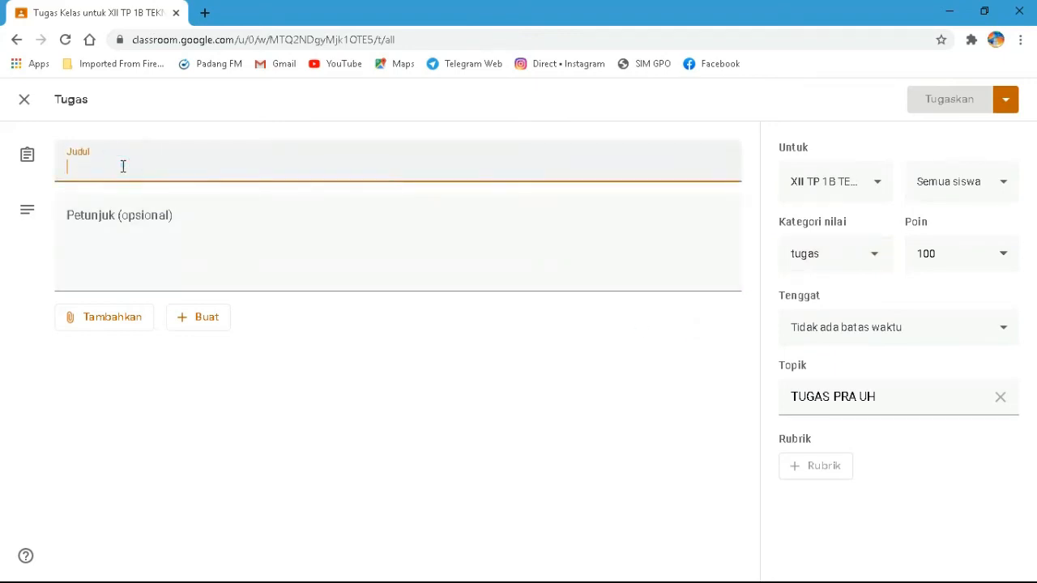
pyautogui.write('SO')
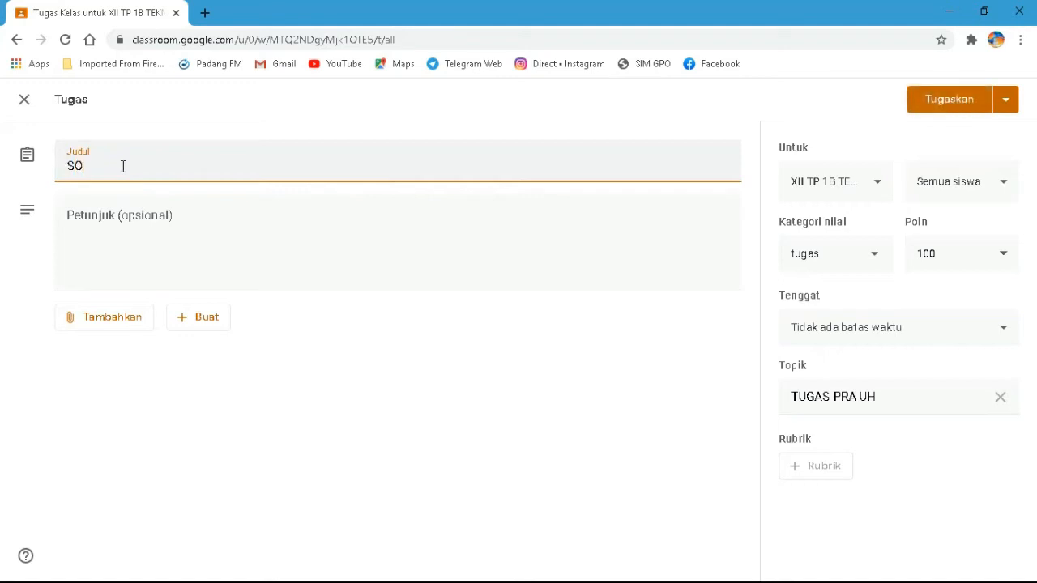
pyautogui.write('AL PRA UH')
# Enter the assignment instructions "SISWA DAPAT MENGERJAKAN PRA UH DENGAN BAIK DAN BENAR"
pyautogui.click(105, 217)
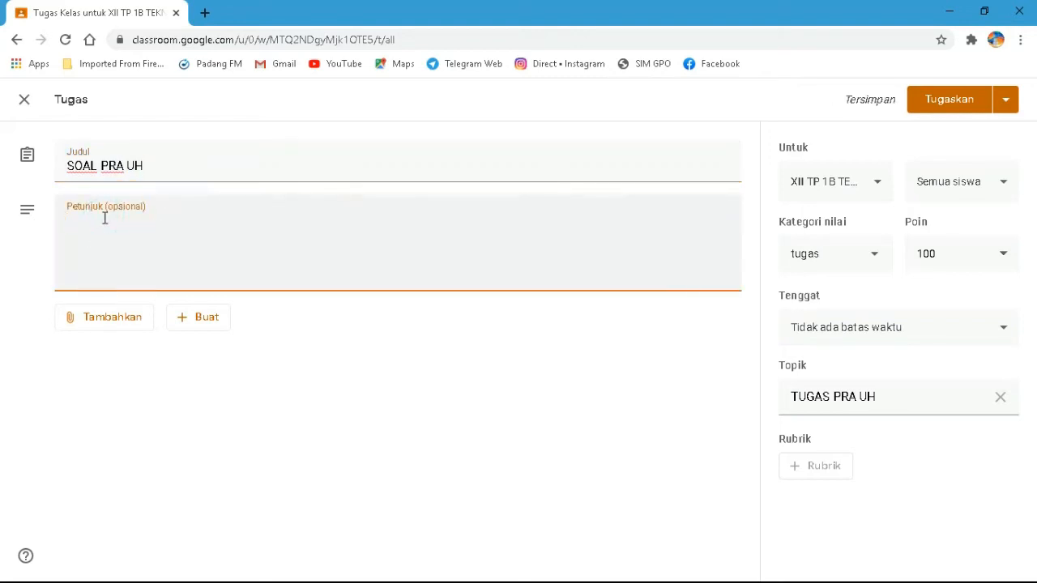
pyautogui.write('SISWA DAPAT ')
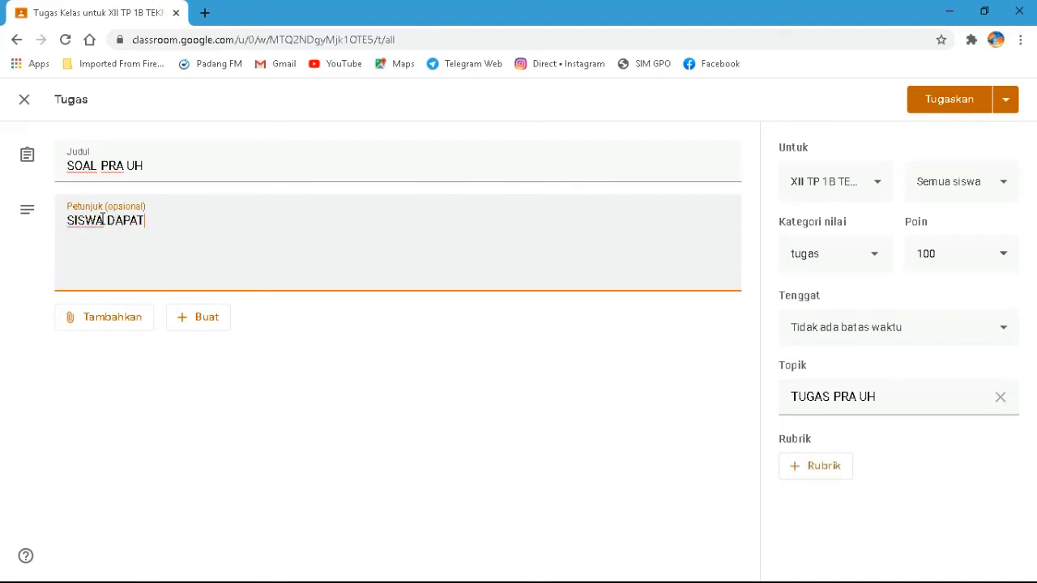
pyautogui.write('MENGERJAKAN ')
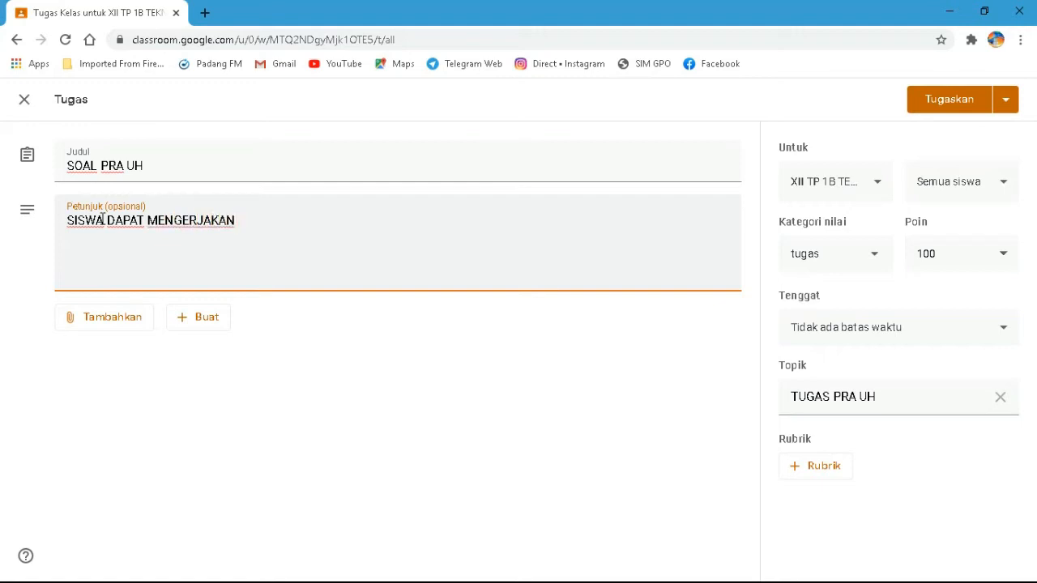
pyautogui.write('PA')
pyautogui.press('BackSpace')
pyautogui.write('RA UH')
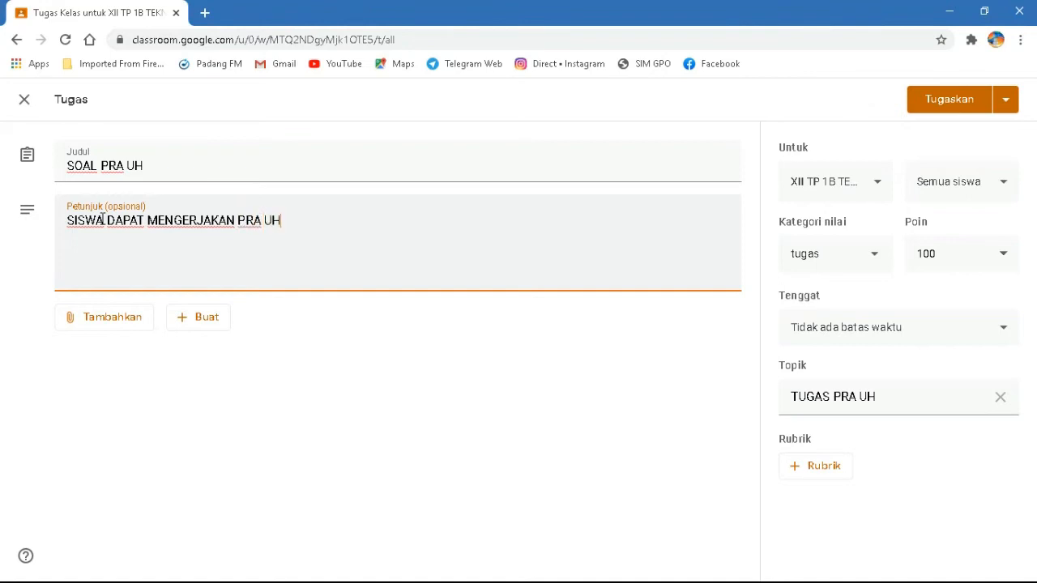
pyautogui.write(' DENGAN BA')
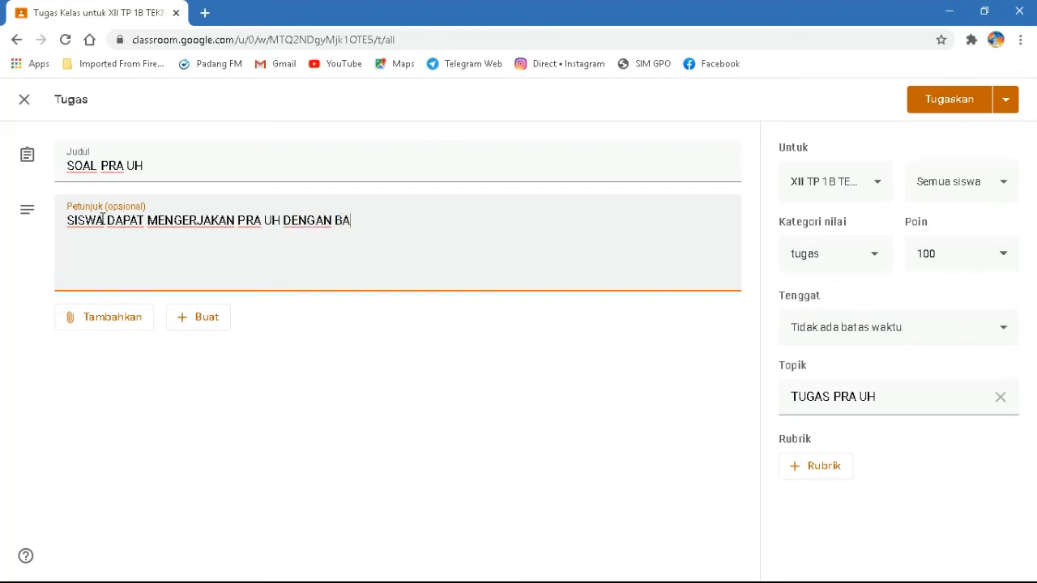
pyautogui.write('IK DAN BENAR')
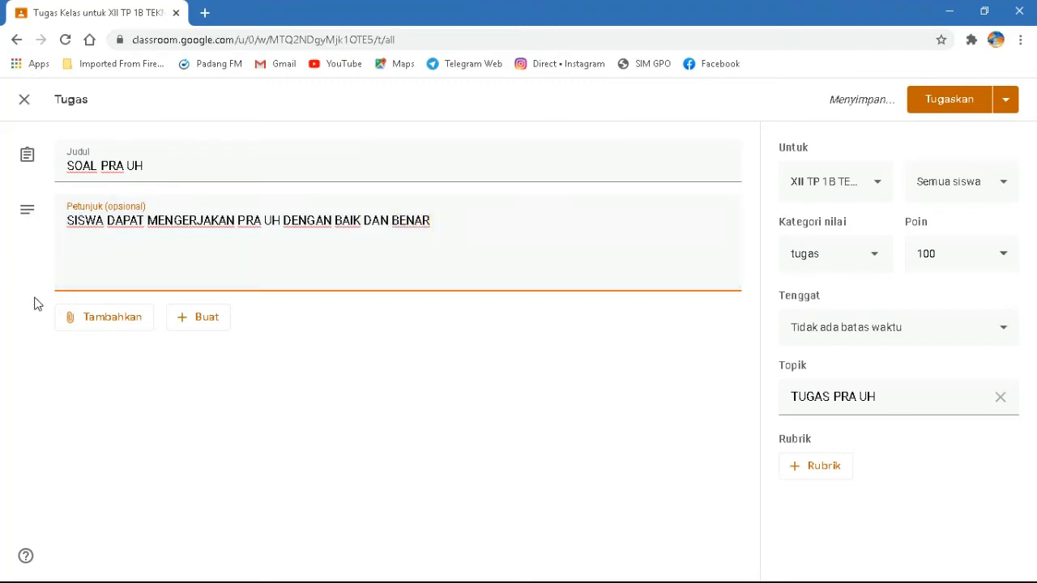
# Attach the Google Form "PRA NC-CNC DAN CAM KELAS XII" from Google Drive and post the assignment to the class
pyautogui.click(81, 325)
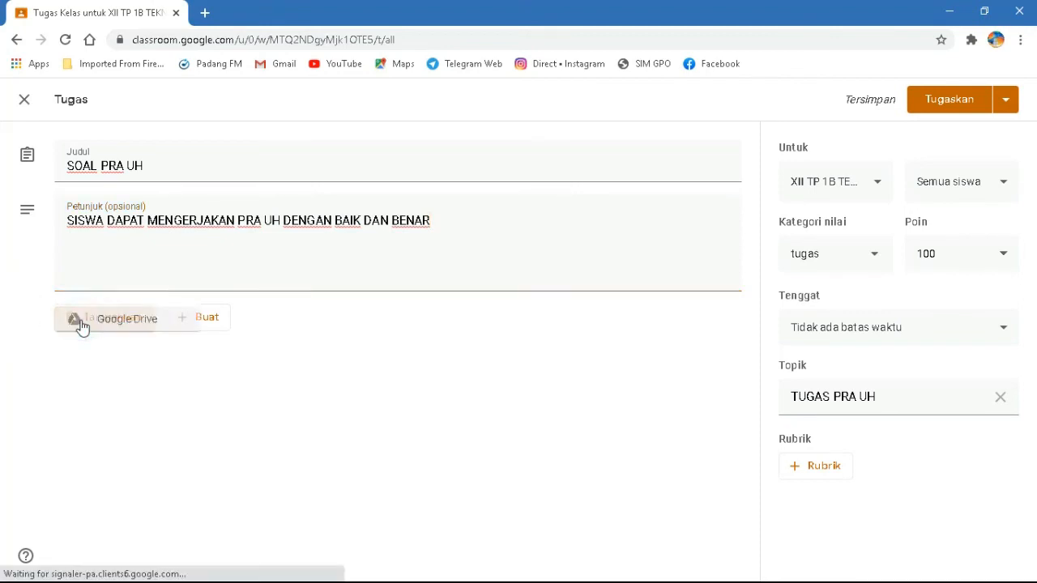
pyautogui.click(97, 351)
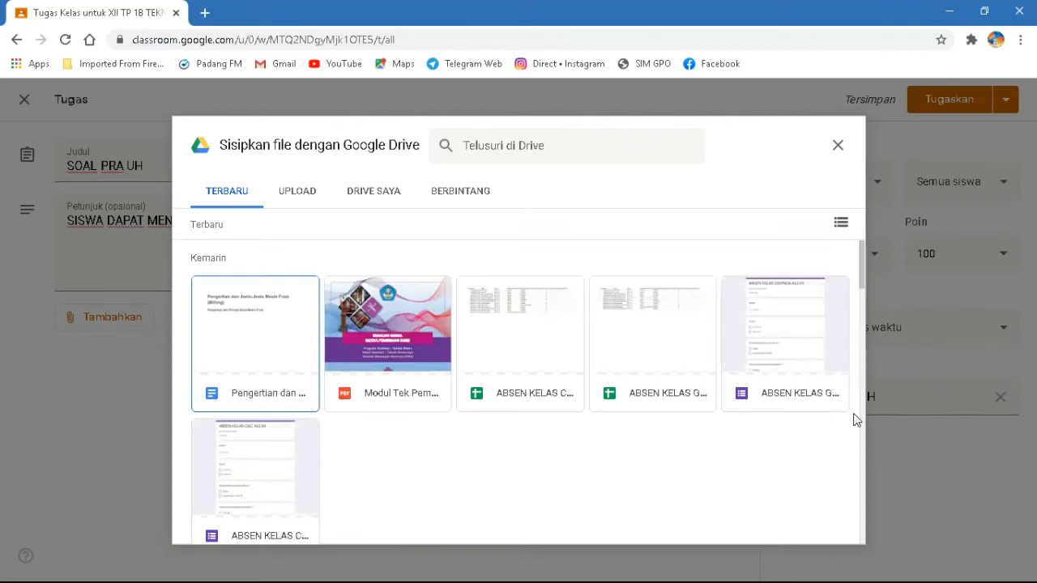
pyautogui.scroll(-3, 860, 425)
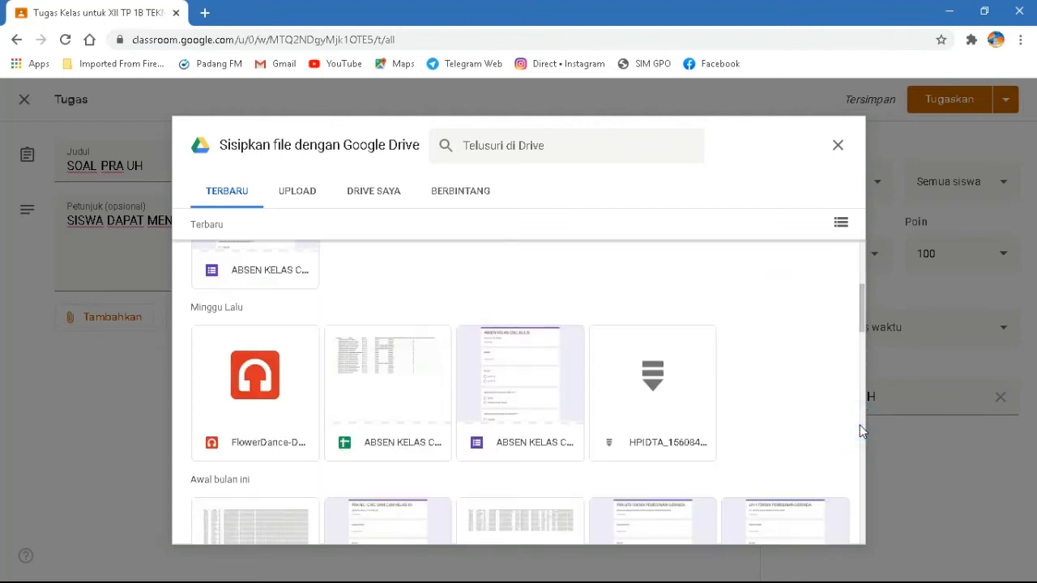
pyautogui.scroll(-3, 863, 442)
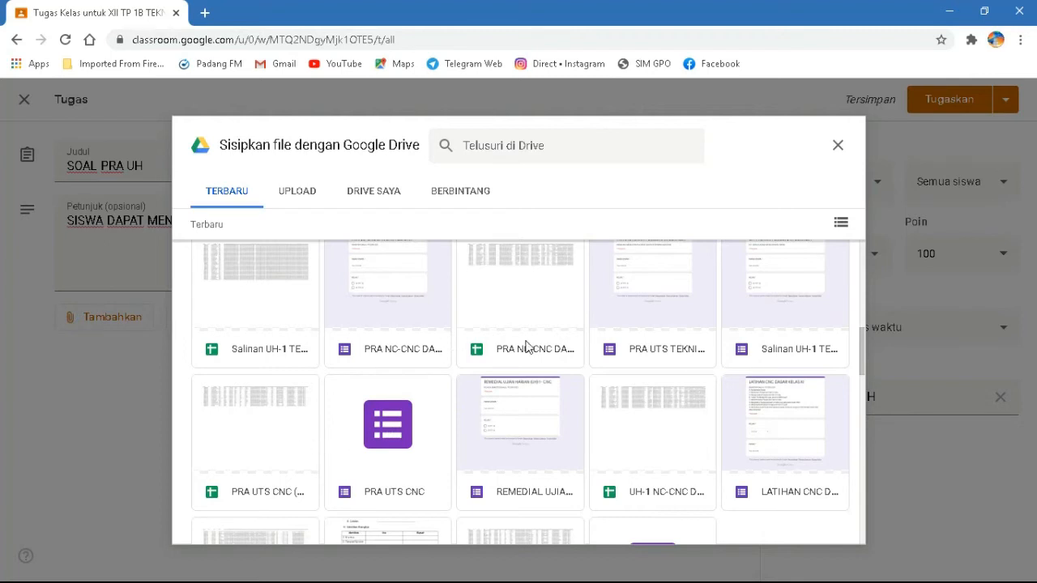
pyautogui.doubleClick(390, 284)
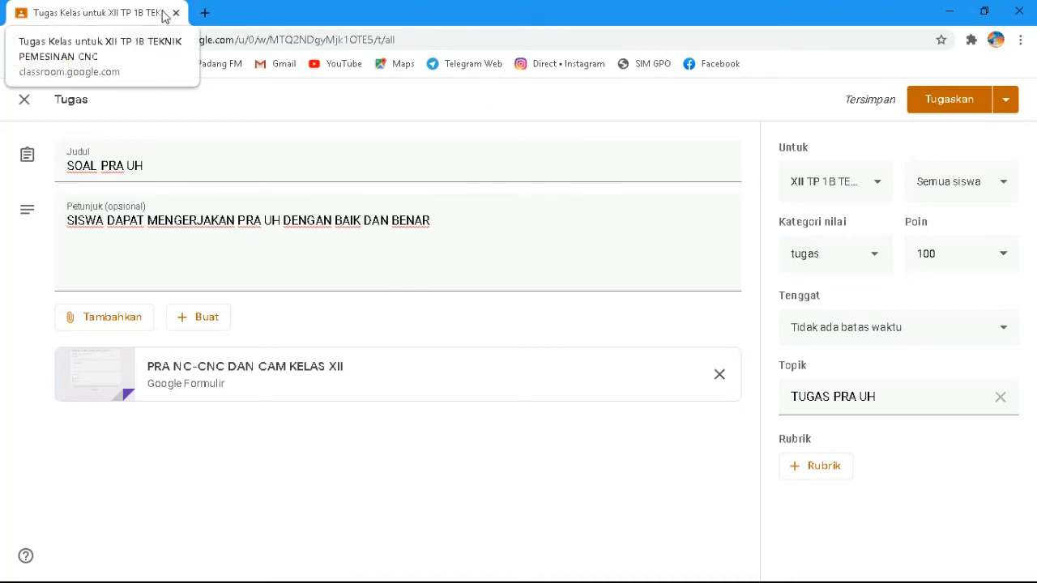
pyautogui.click(946, 103)
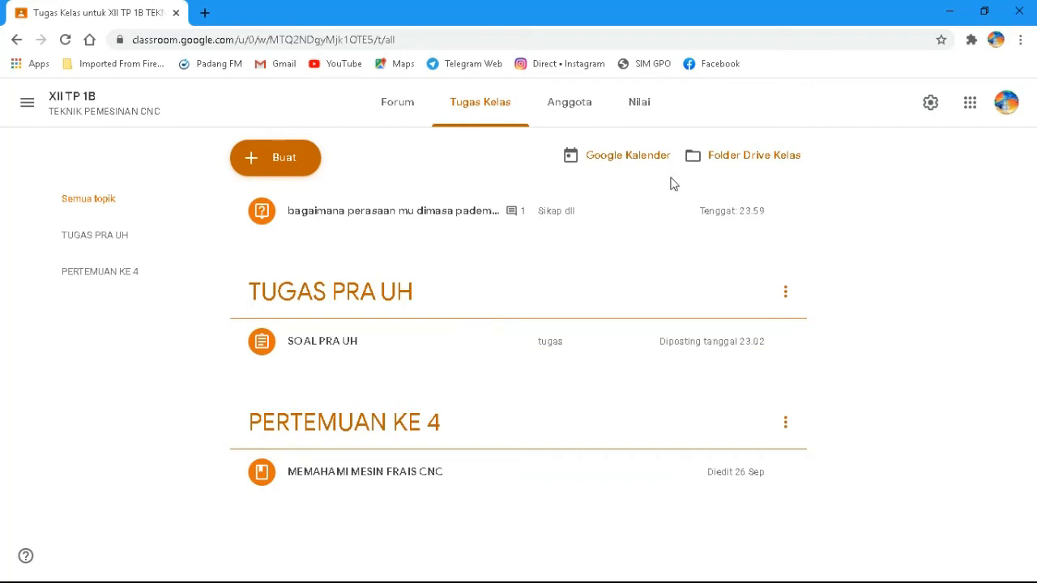
# Review the class's list of teachers and students
pyautogui.click(571, 105)
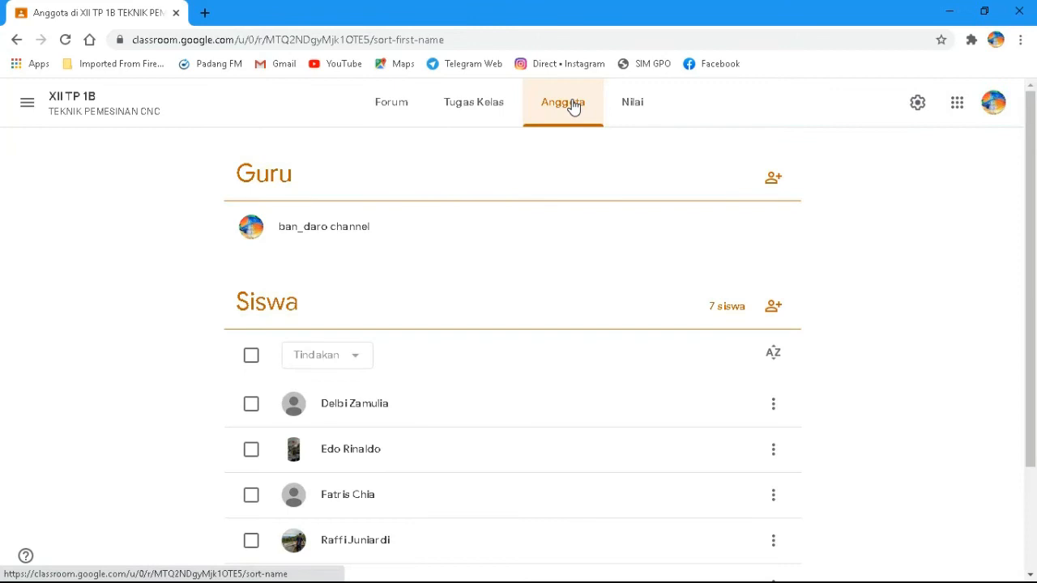
pyautogui.click(1030, 500)
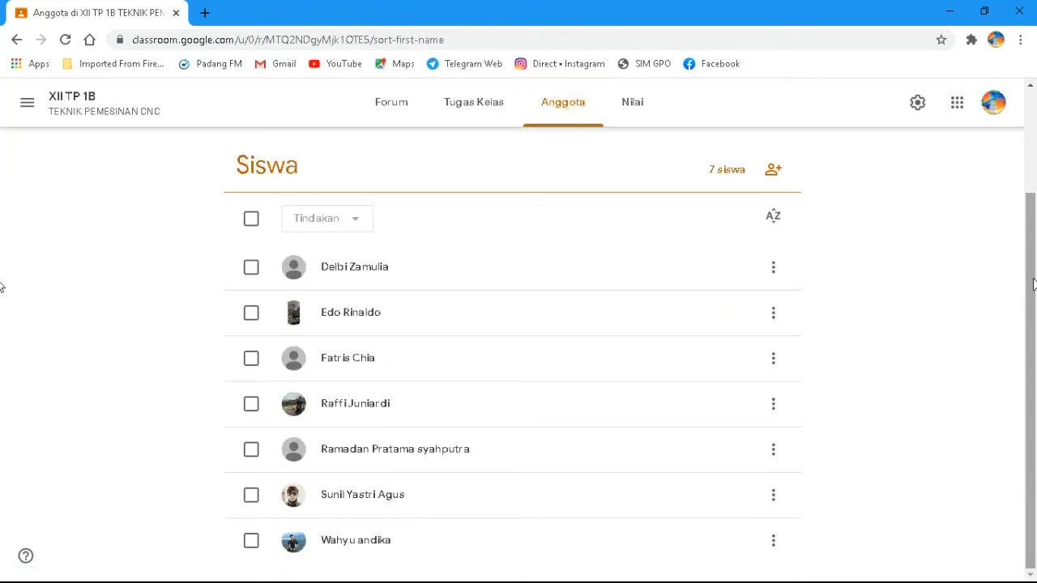
pyautogui.click(1032, 134)
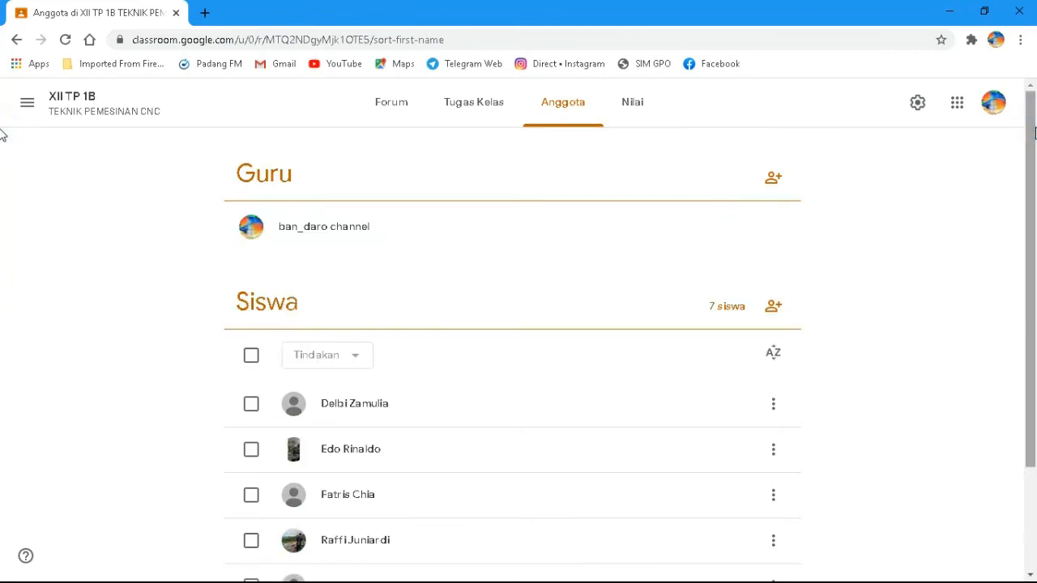
# Open the class gradebook and dismiss its introductory tips
pyautogui.click(633, 105)
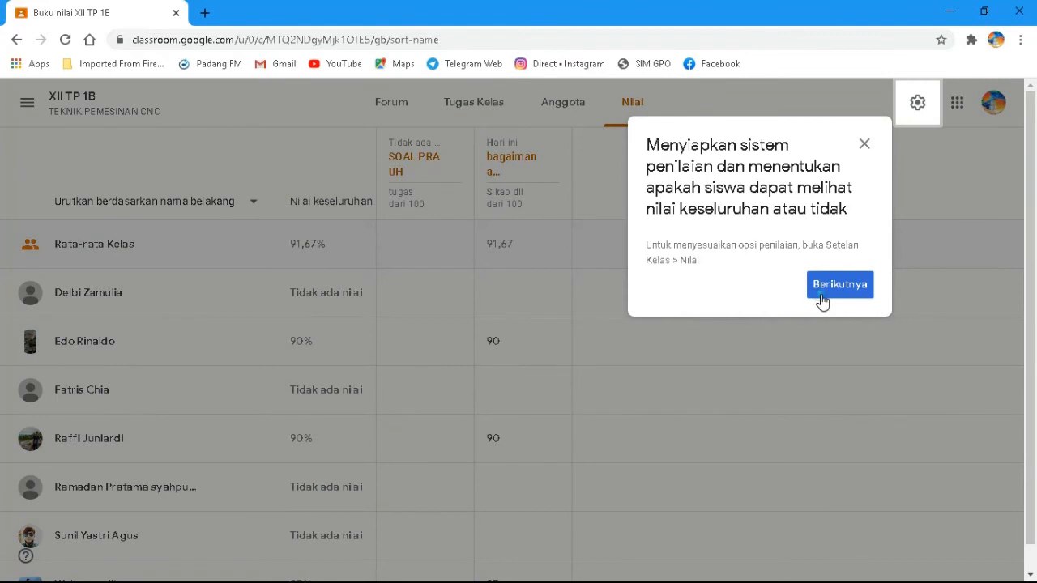
pyautogui.click(822, 290)
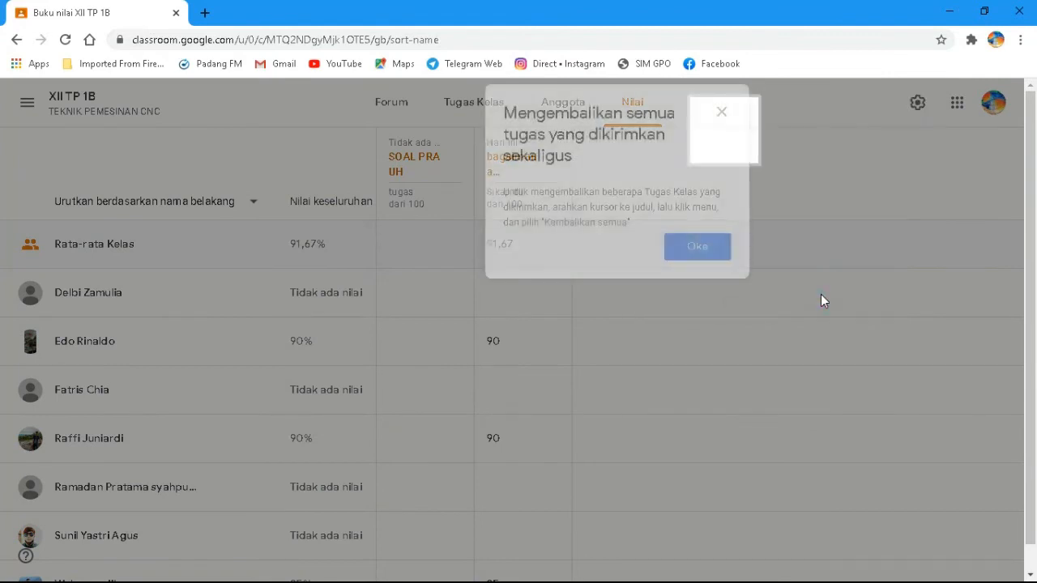
pyautogui.click(690, 258)
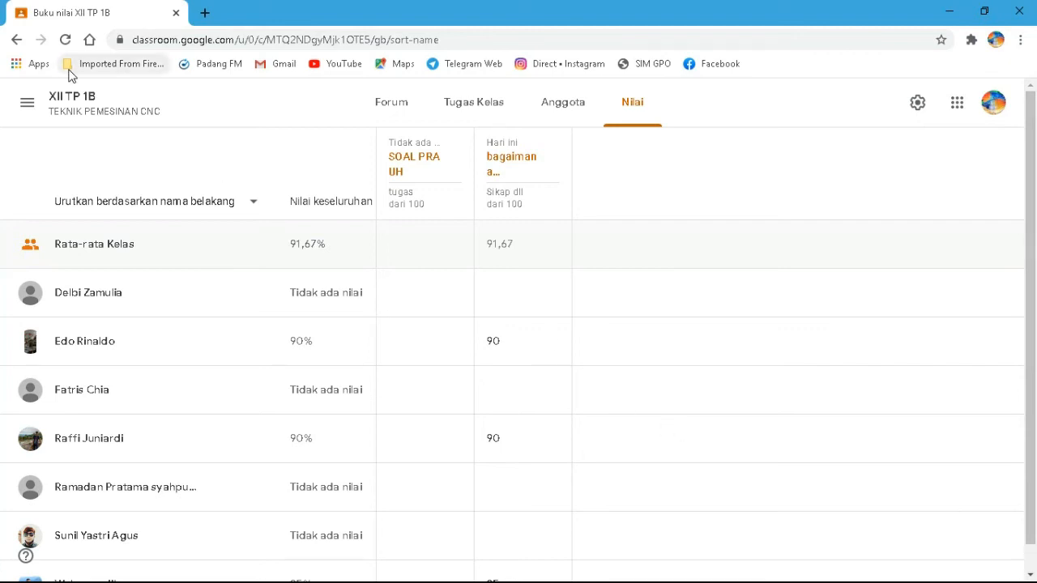
# Go to the stream of XII TP 1B TEKNIK PEMESINAN CNC, display the class code enlarged, highlight it and close it
pyautogui.click(30, 113)
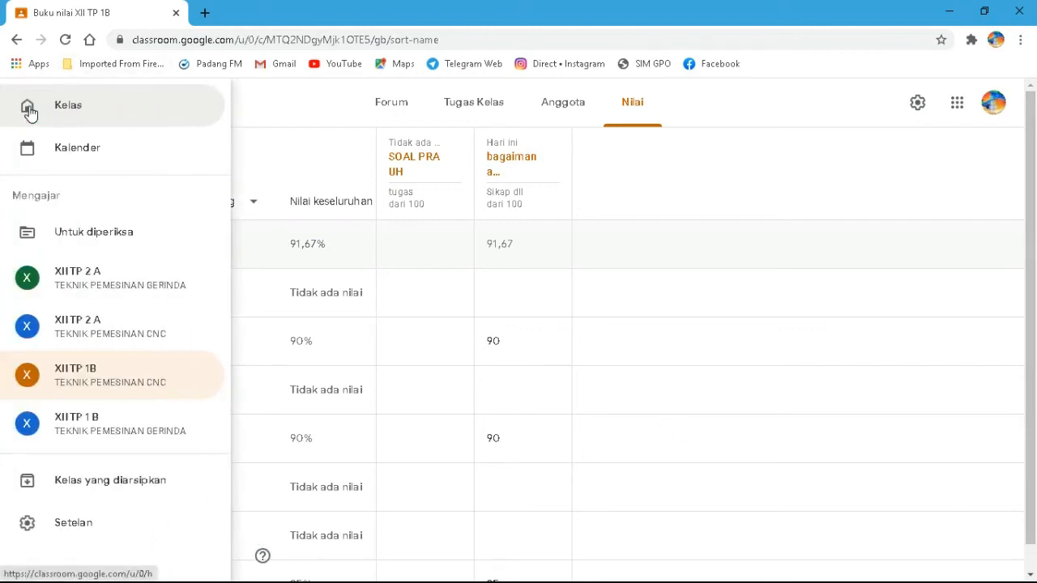
pyautogui.click(77, 376)
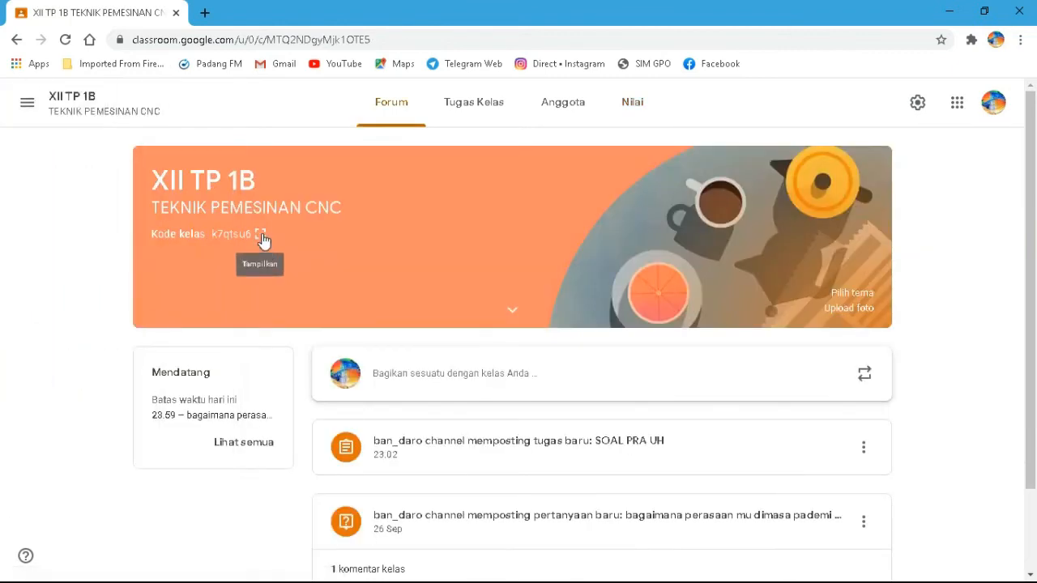
pyautogui.click(261, 234)
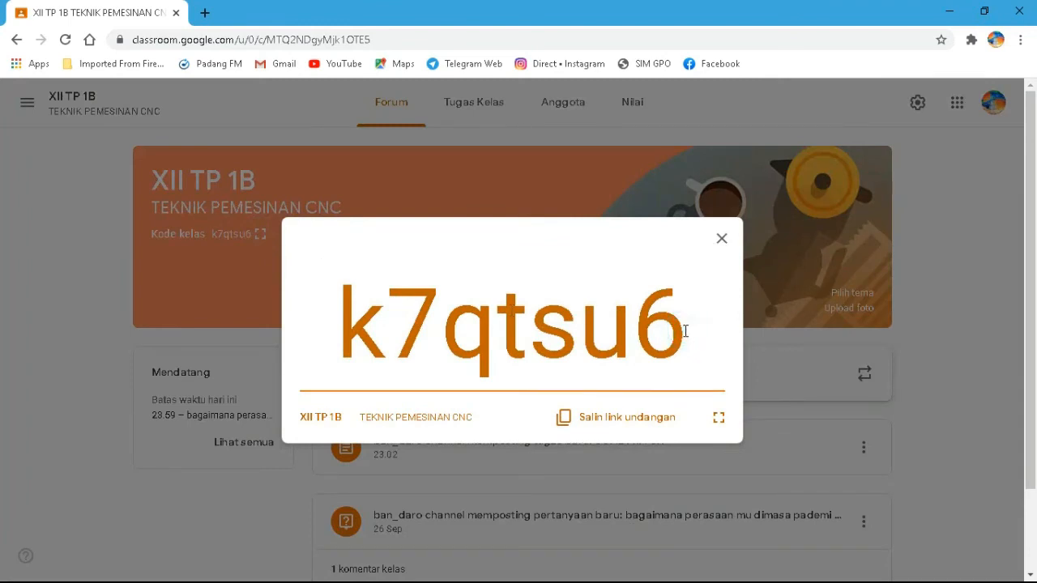
pyautogui.moveTo(685, 330); pyautogui.dragTo(578, 350)
pyautogui.click(578, 351)
pyautogui.moveTo(348, 324); pyautogui.dragTo(664, 348)
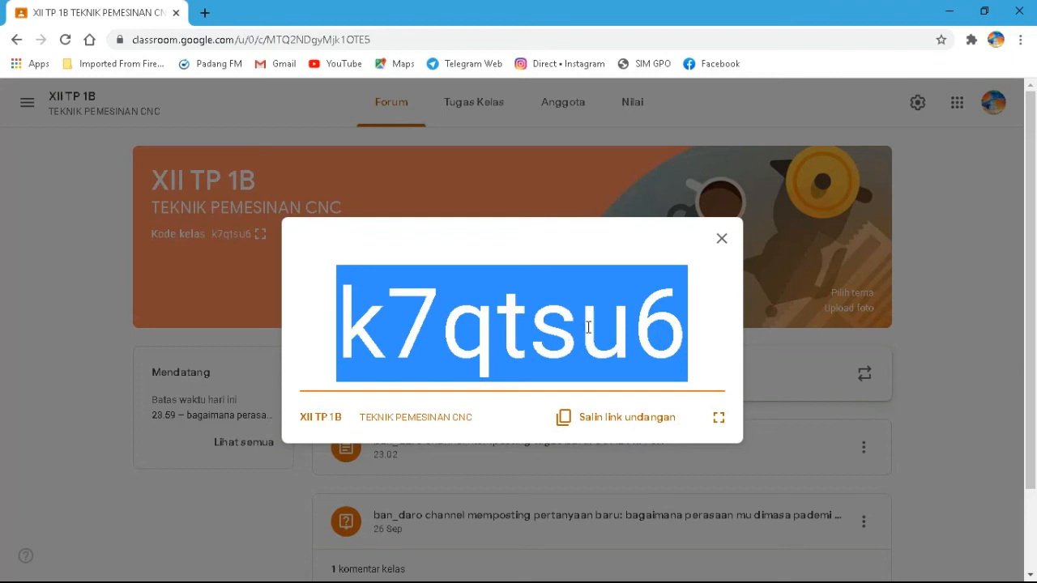
pyautogui.click(720, 241)
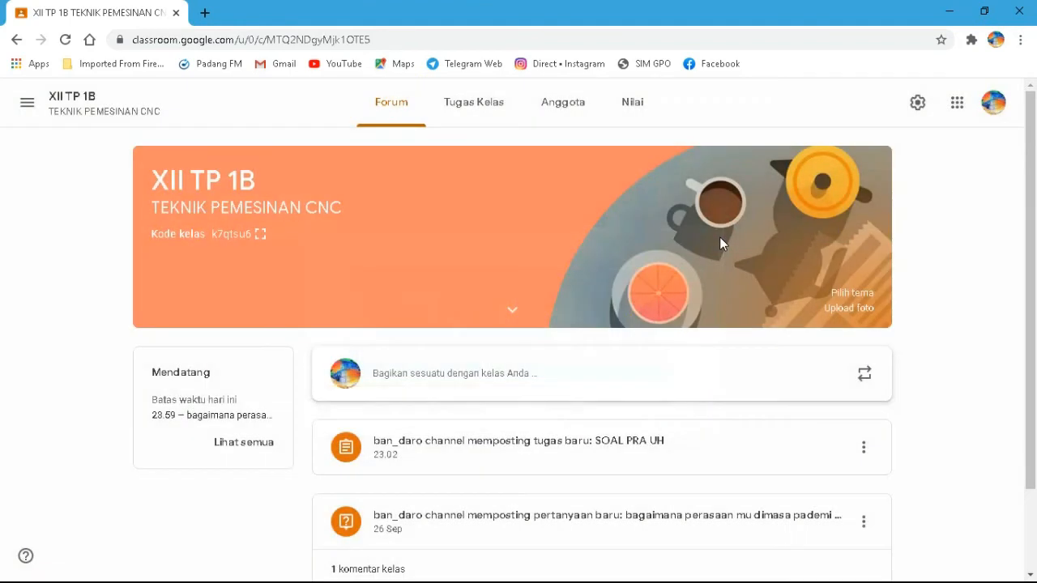
# Look through all students' grades in the gradebook and return to the classwork page
pyautogui.click(631, 105)
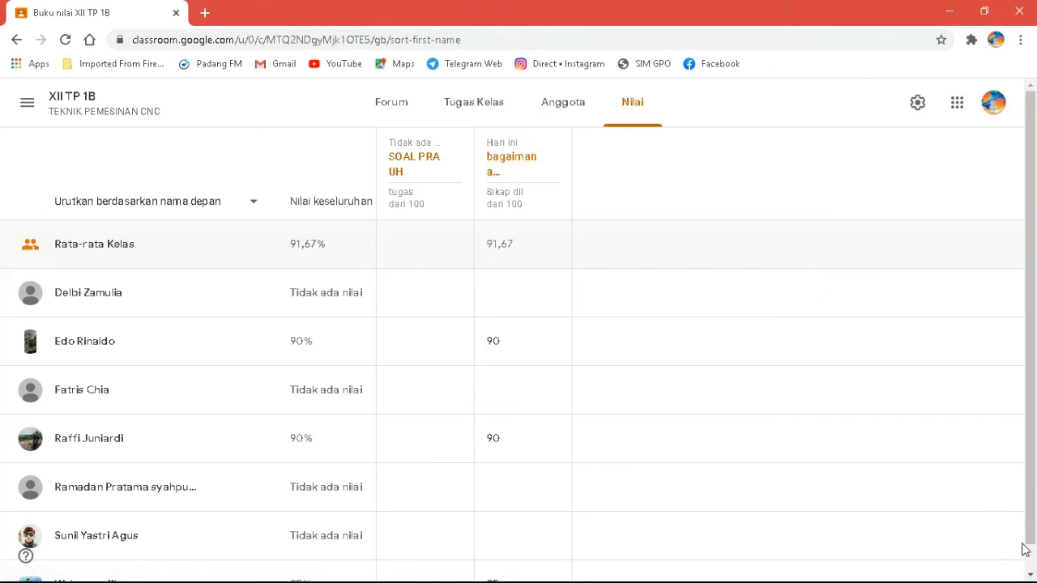
pyautogui.scroll(-1, 1027, 550)
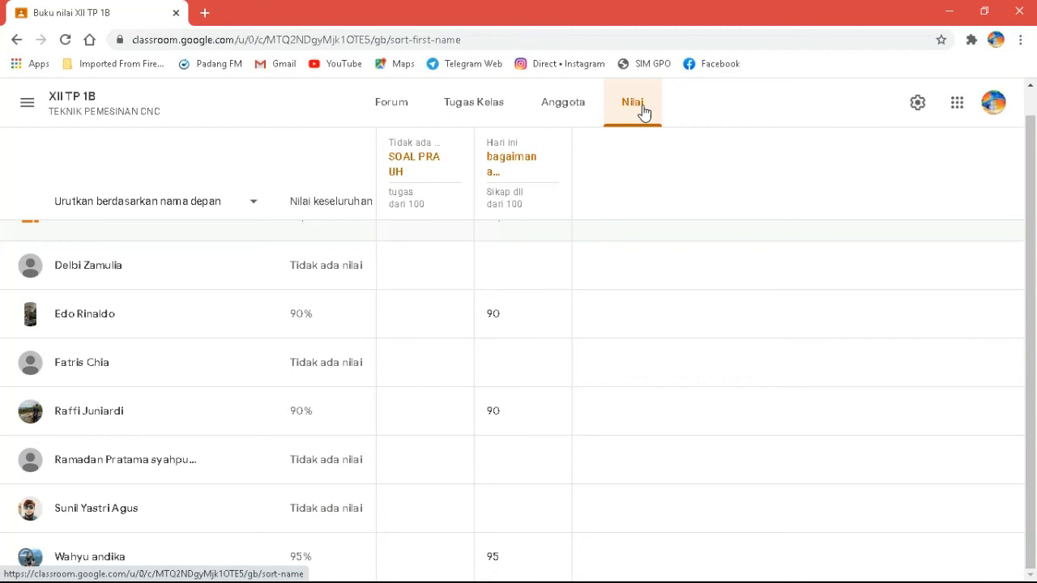
pyautogui.click(457, 106)
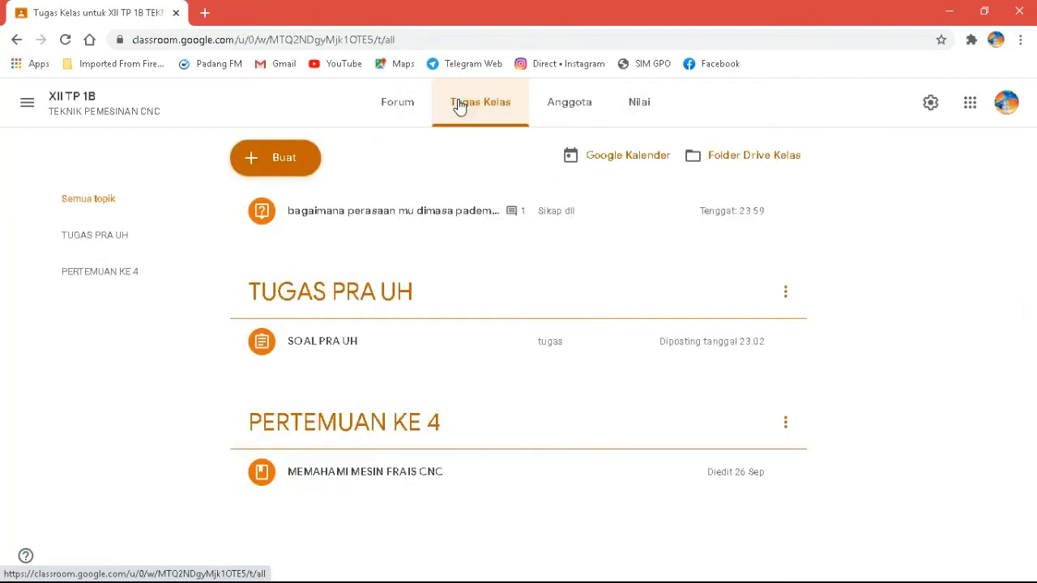
# Review the settings of the material "MEMAHAMI MESIN FRAIS CNC" without saving, and show the topic TUGAS PRA UH
pyautogui.click(330, 435)
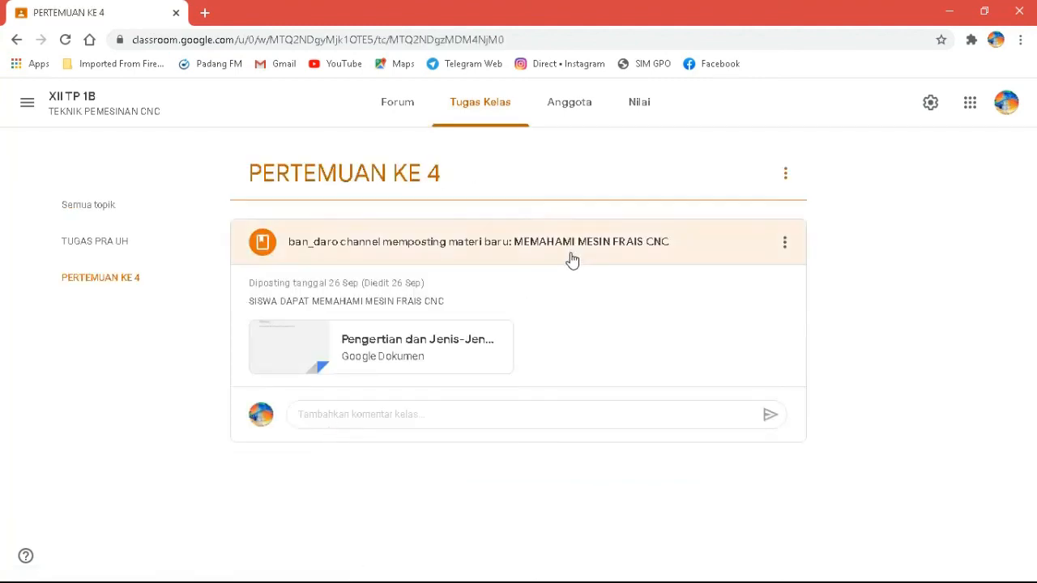
pyautogui.click(783, 245)
pyautogui.click(743, 278)
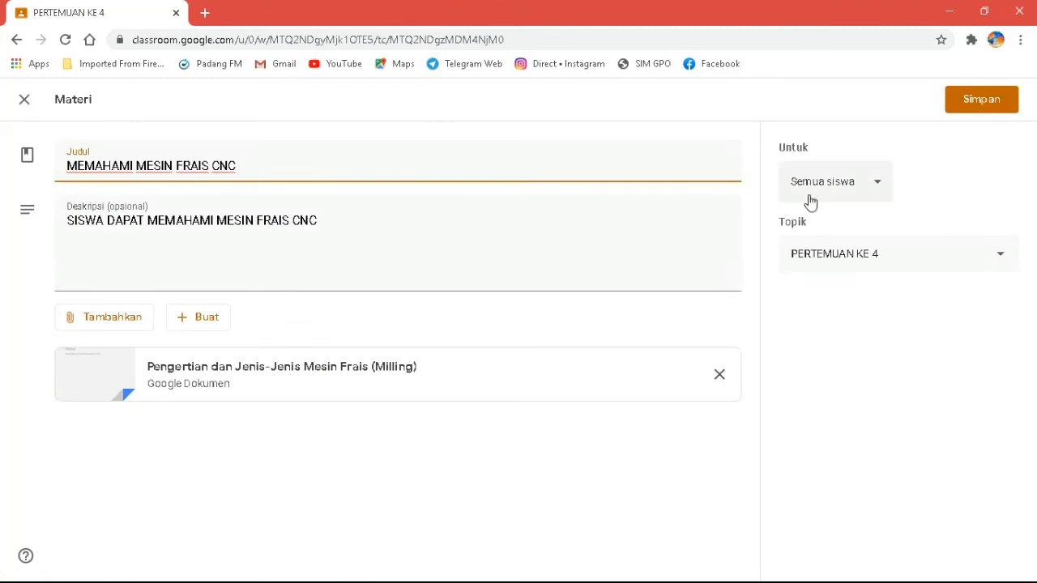
pyautogui.click(25, 102)
pyautogui.click(110, 242)
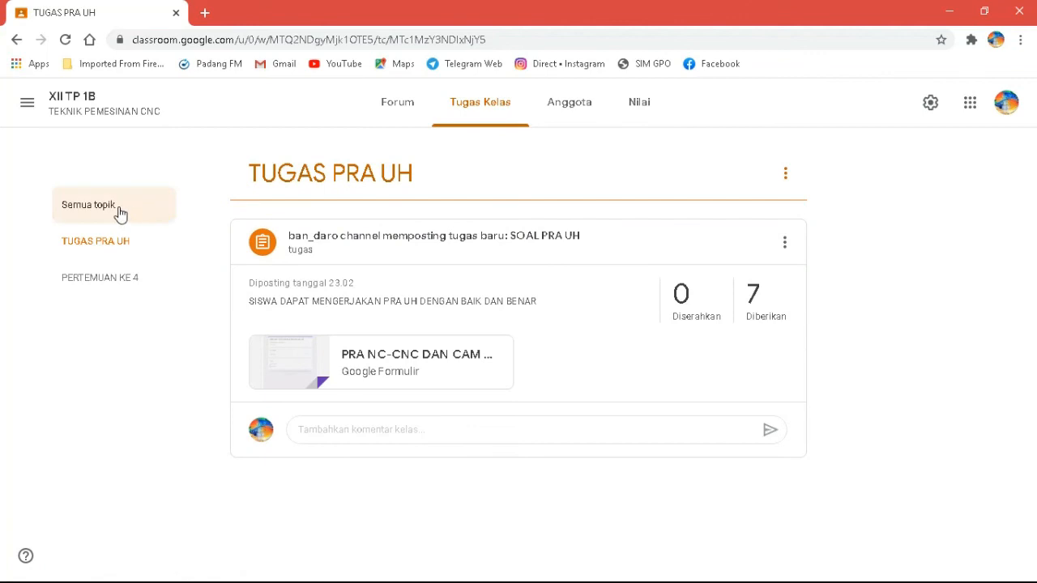
# From the class stream, inspect the grade category options of the posted question about feelings during the corona pandemic, and close it without saving
pyautogui.click(400, 107)
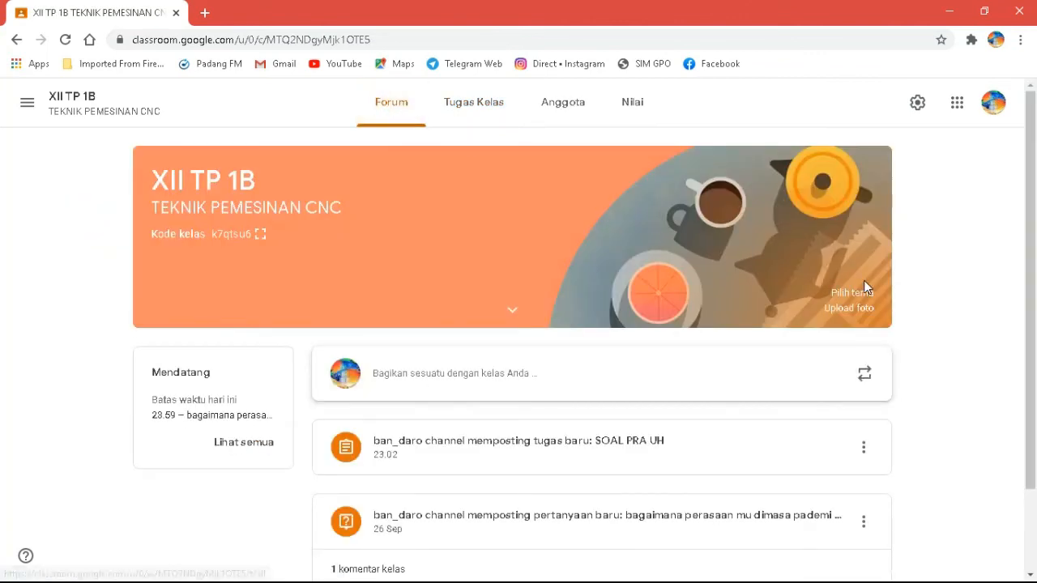
pyautogui.scroll(-1, 7, 532)
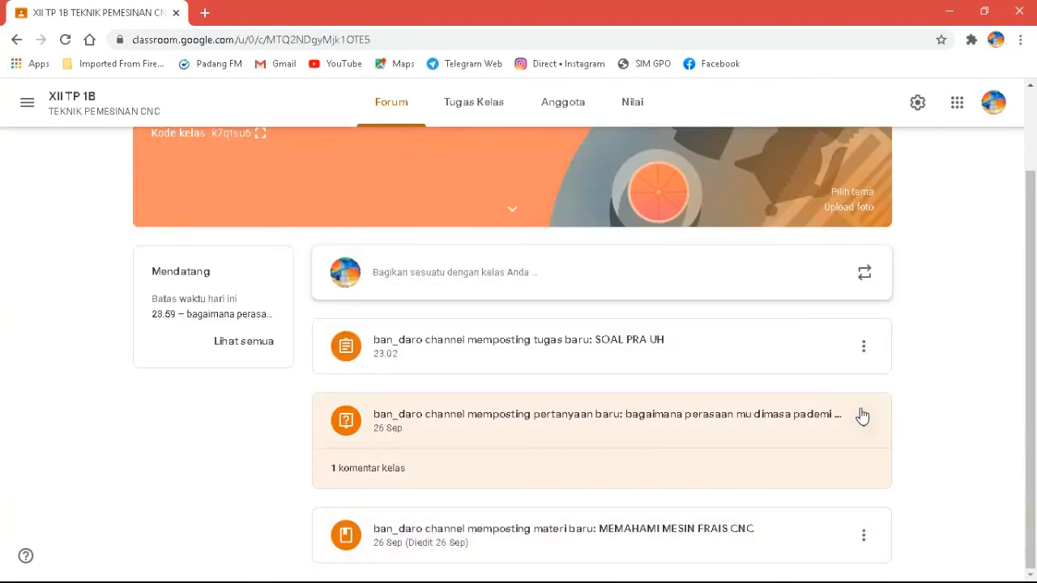
pyautogui.click(864, 420)
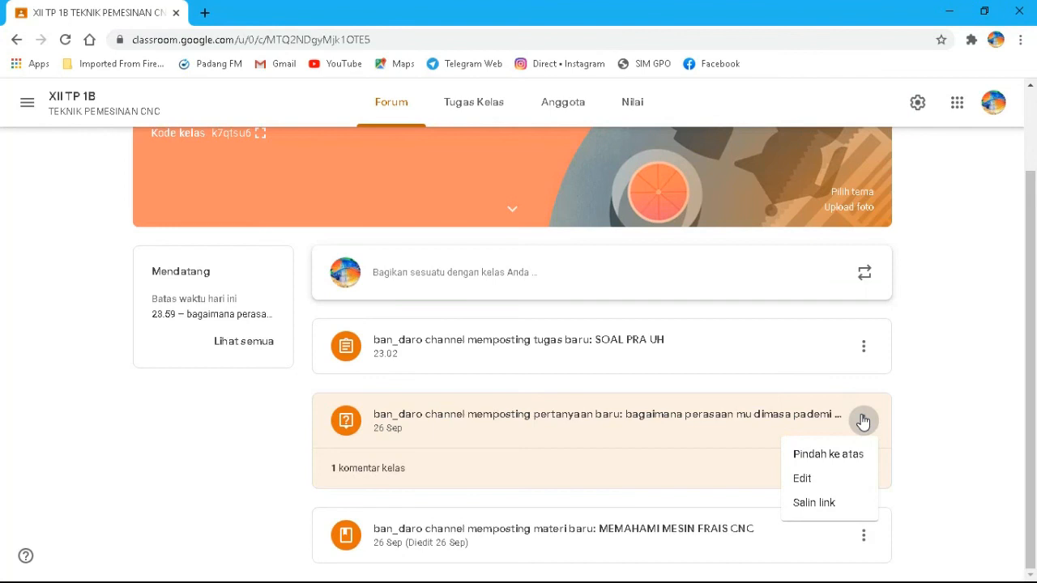
pyautogui.click(805, 483)
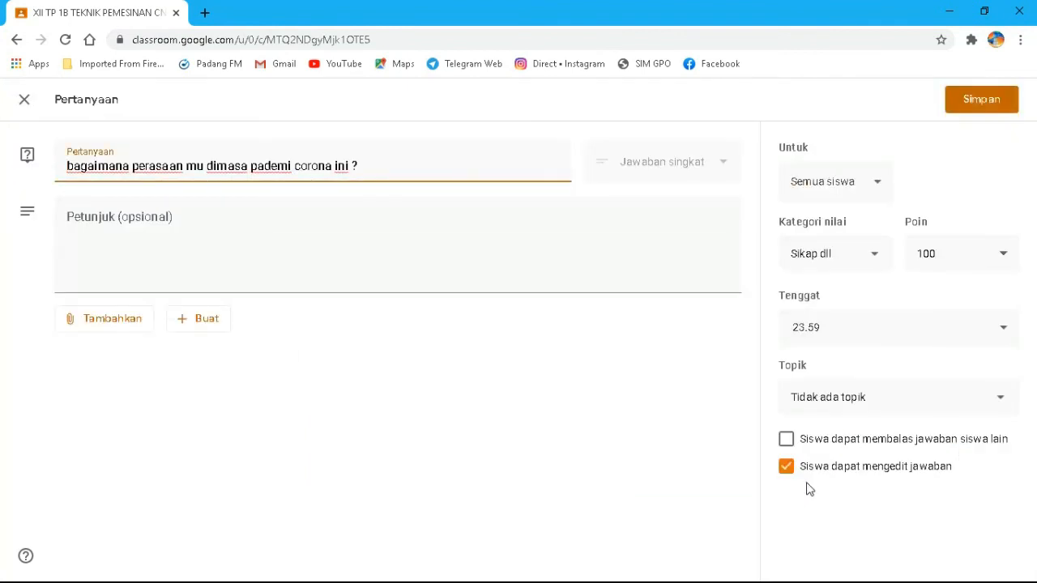
pyautogui.click(882, 257)
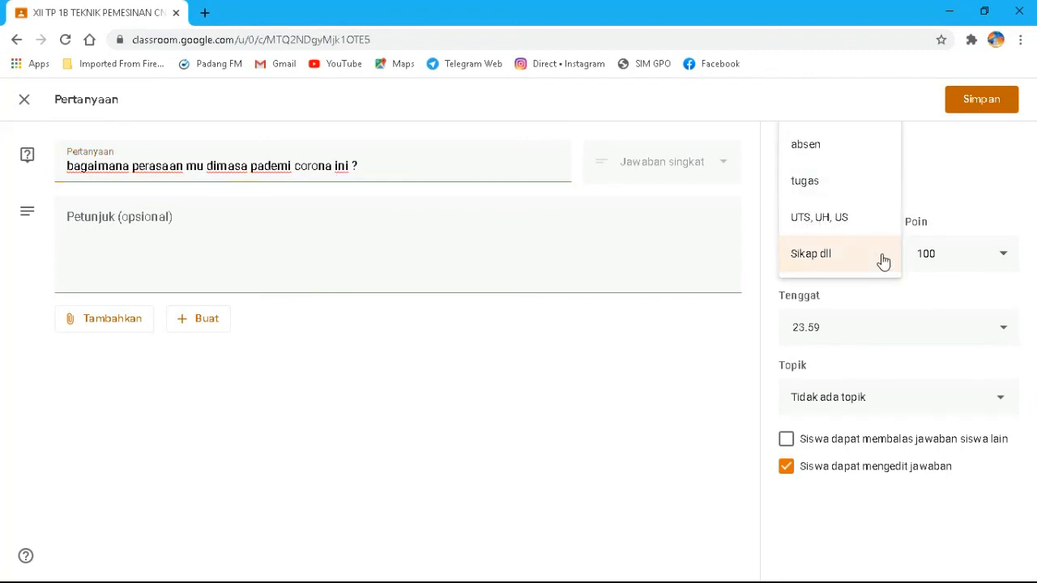
pyautogui.click(984, 188)
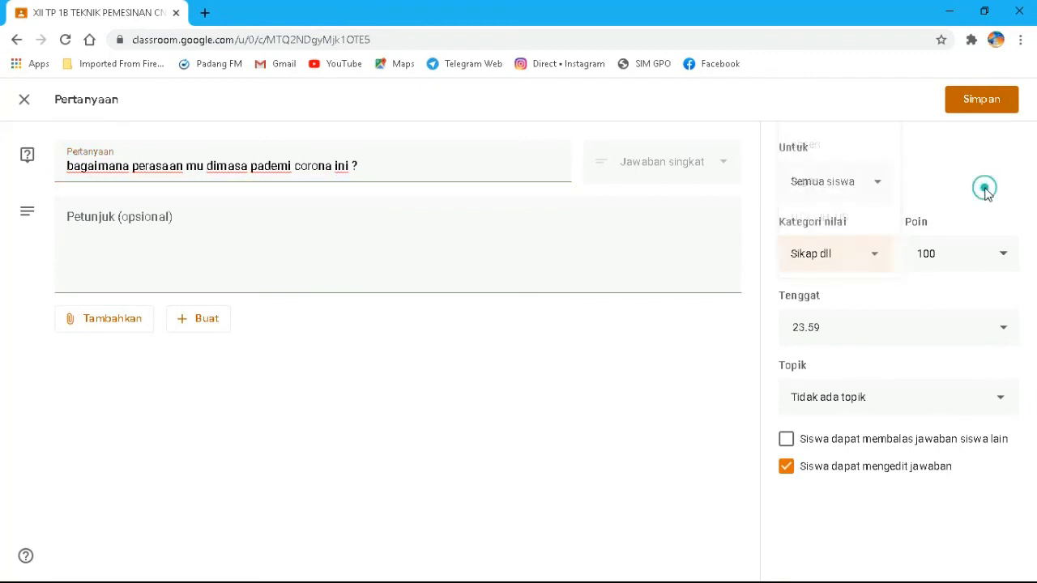
pyautogui.click(2, 166)
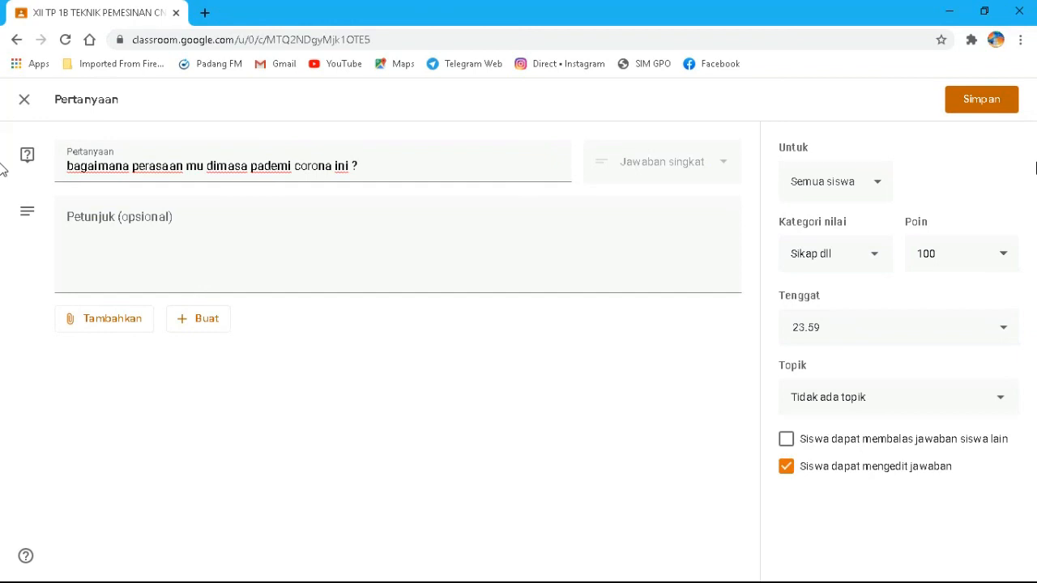
pyautogui.click(22, 102)
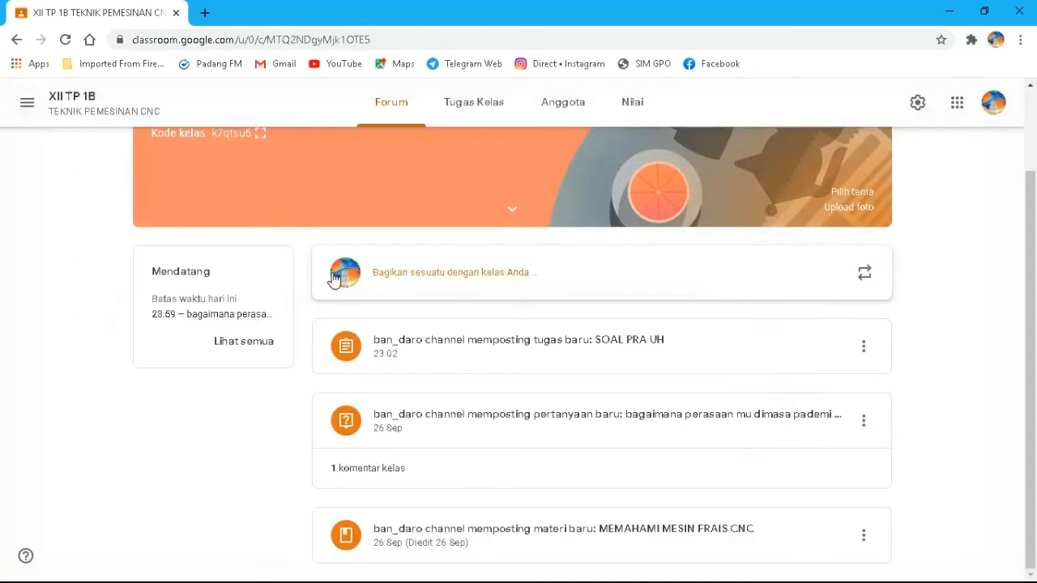
# Look over the class gradebook and classwork pages and return to the stream
pyautogui.click(1033, 120)
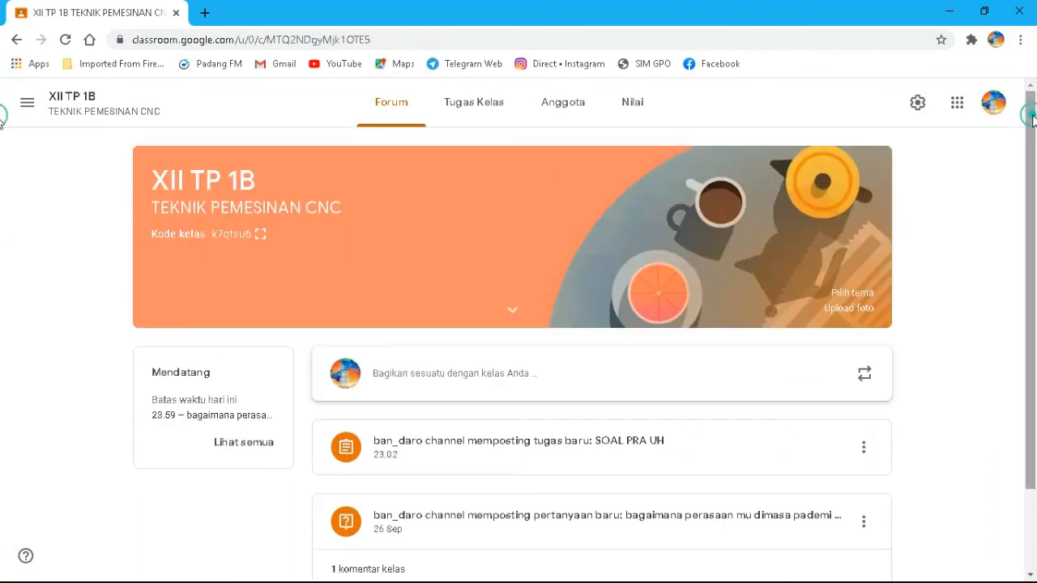
pyautogui.click(626, 107)
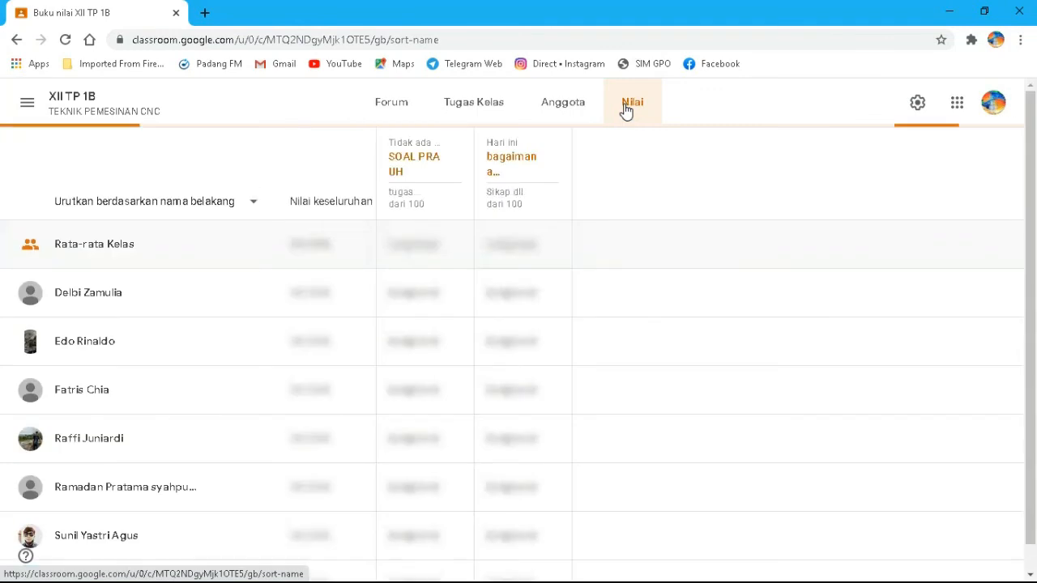
pyautogui.click(549, 111)
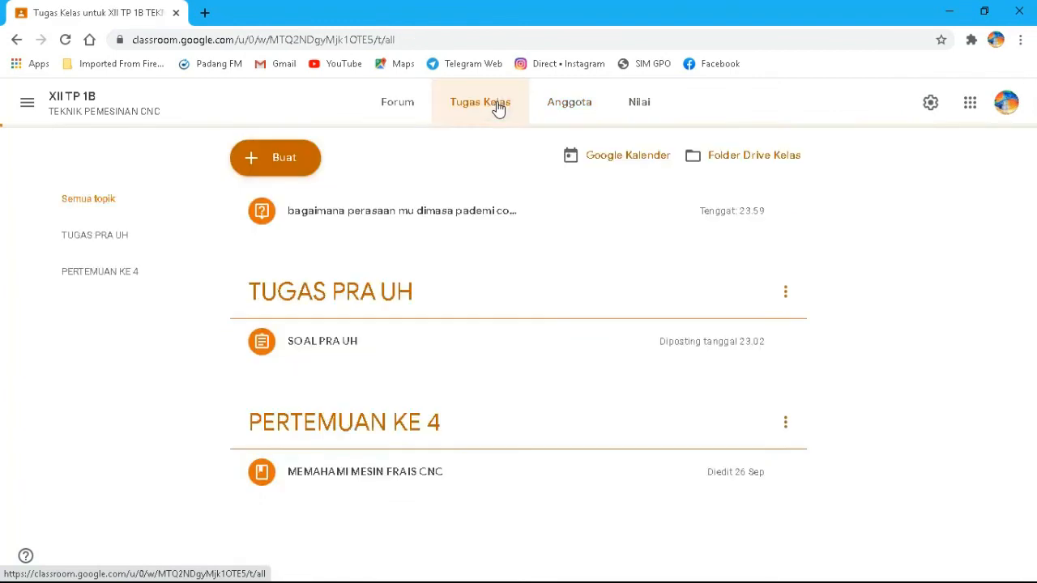
pyautogui.click(395, 103)
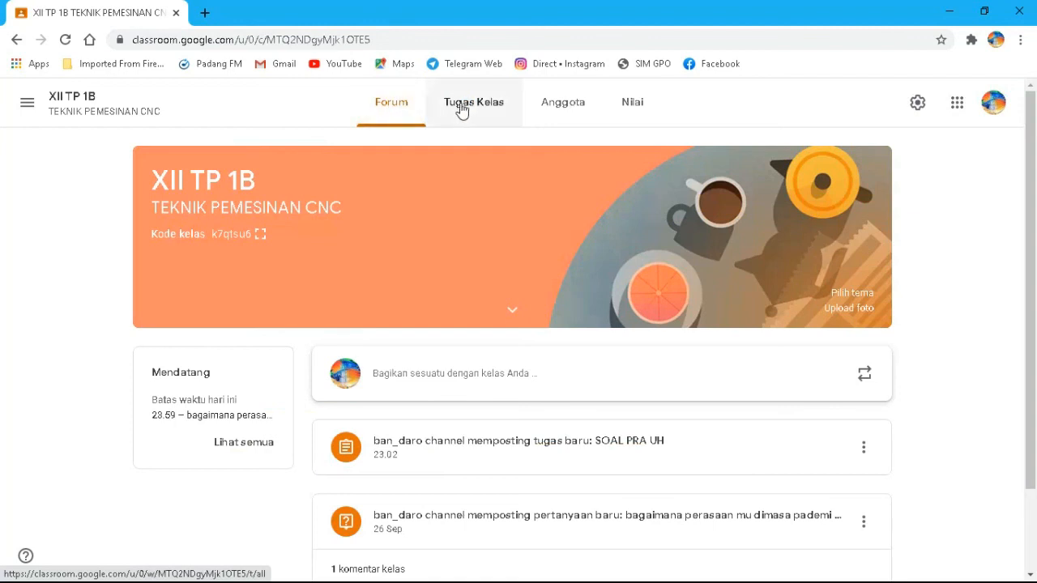
# Start a new question in the classwork and examine its available grade categories without choosing another one
pyautogui.click(465, 109)
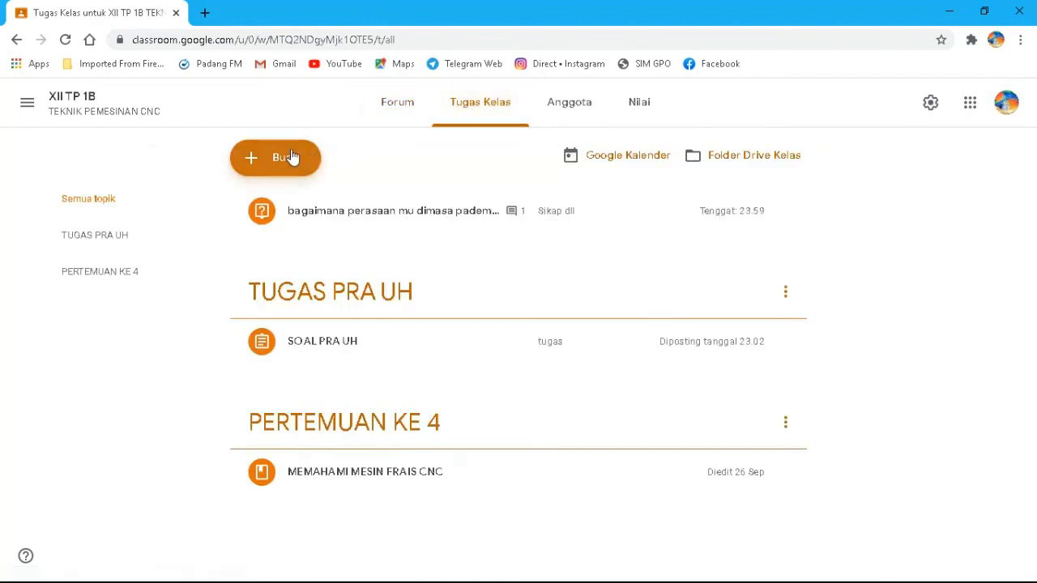
pyautogui.click(290, 157)
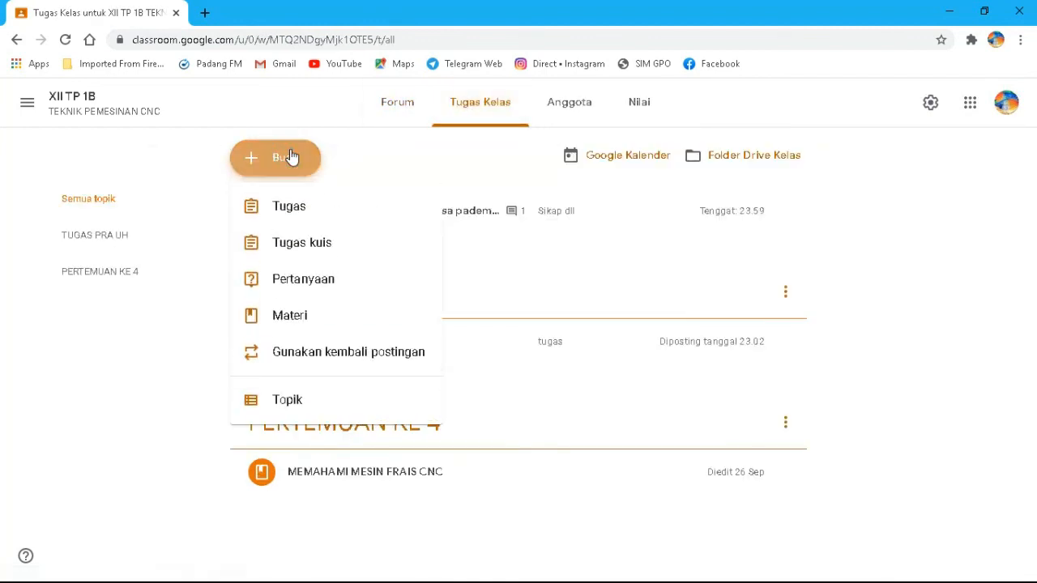
pyautogui.click(303, 284)
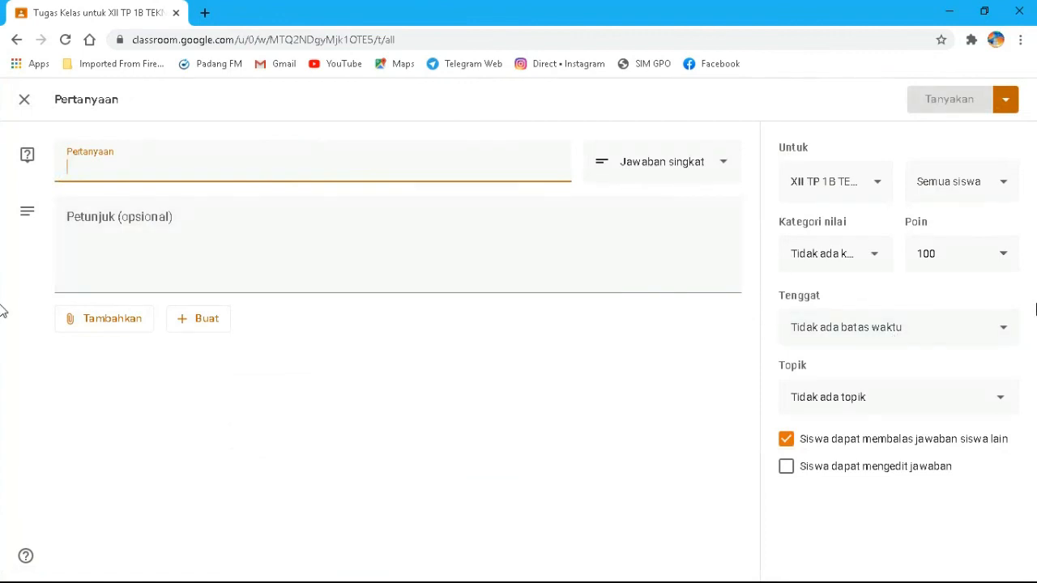
pyautogui.click(880, 257)
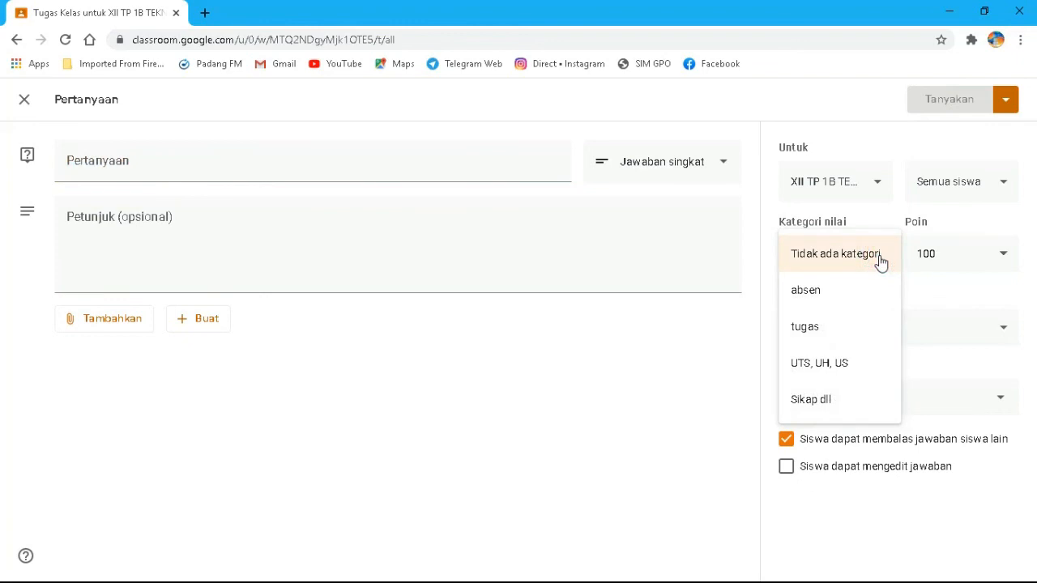
pyautogui.click(647, 359)
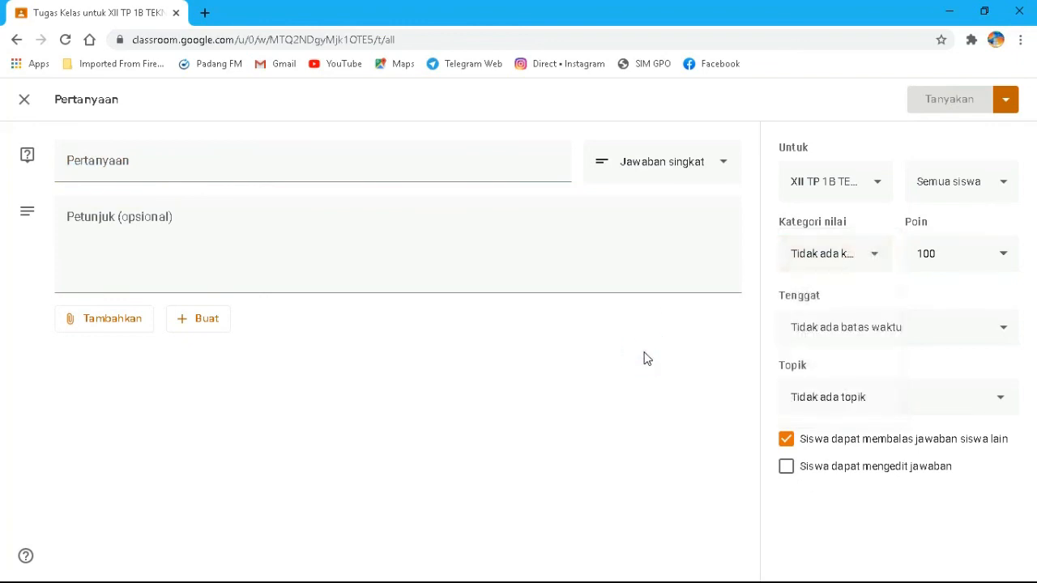
pyautogui.click(823, 261)
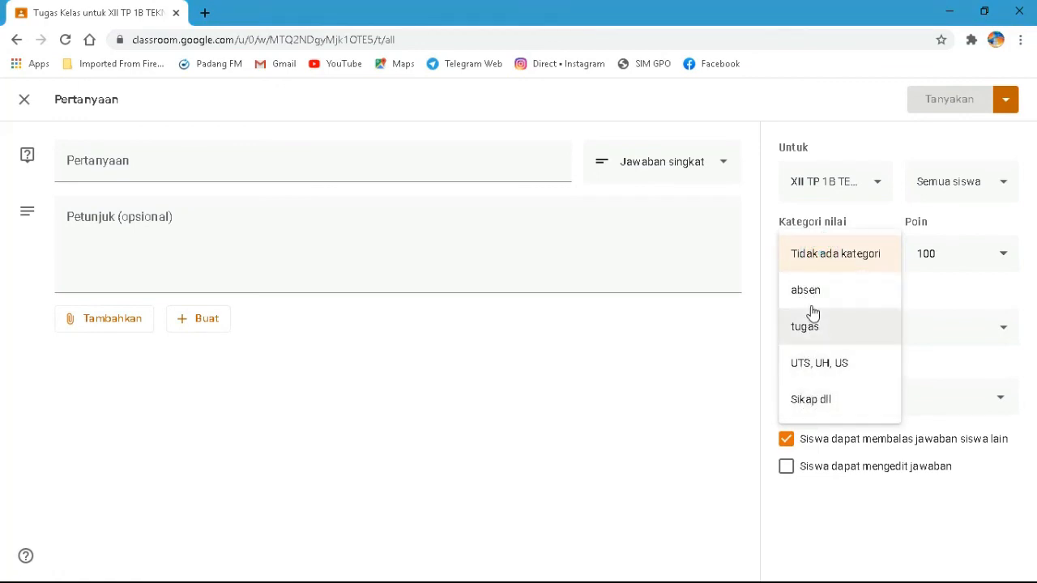
pyautogui.click(716, 334)
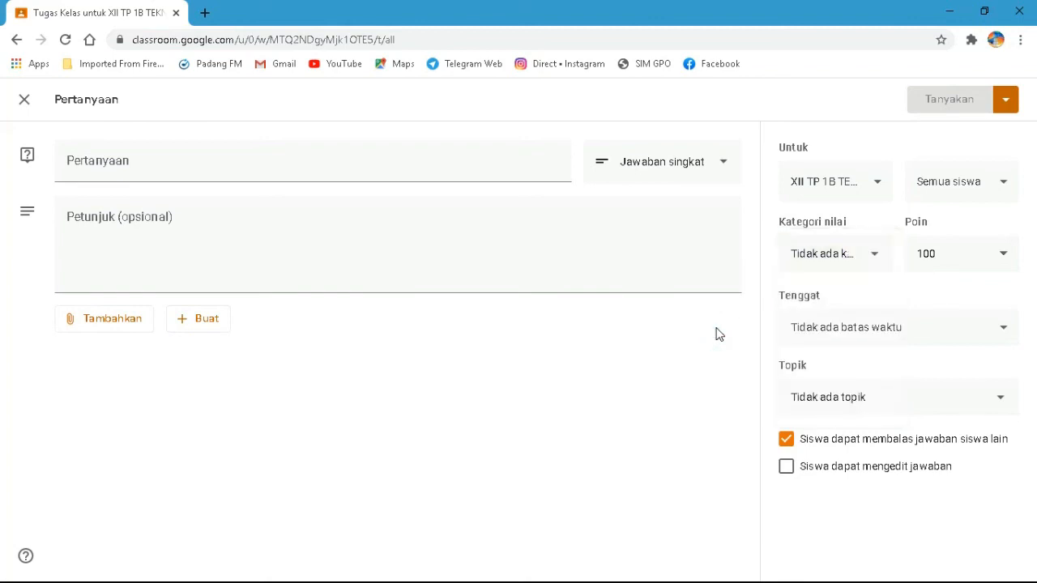